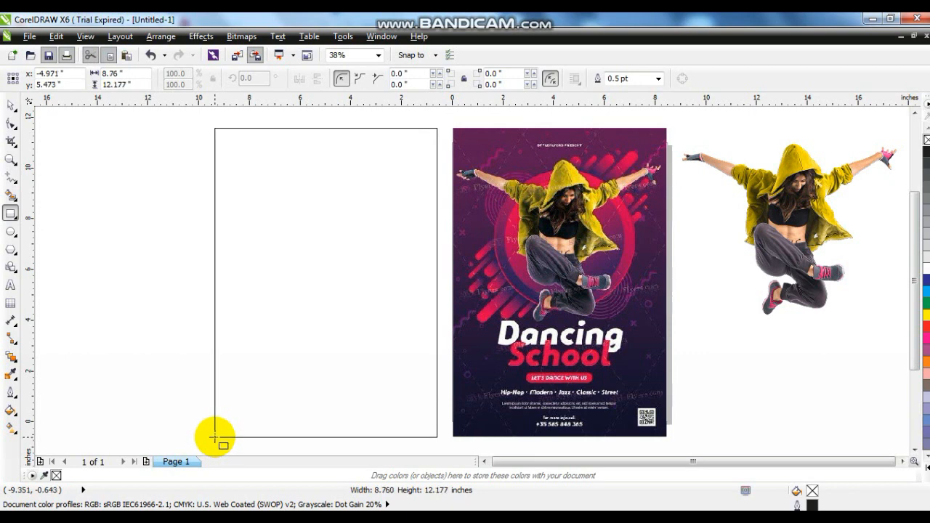
Fill the blank rectangle with the dark navy sampled from the lower part of the flyer
left_click(12, 107)
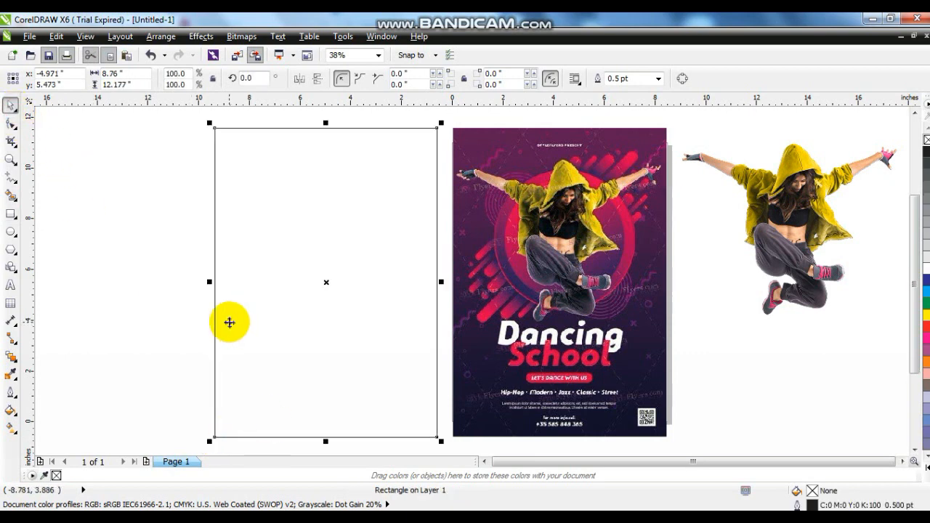
left_click(11, 375)
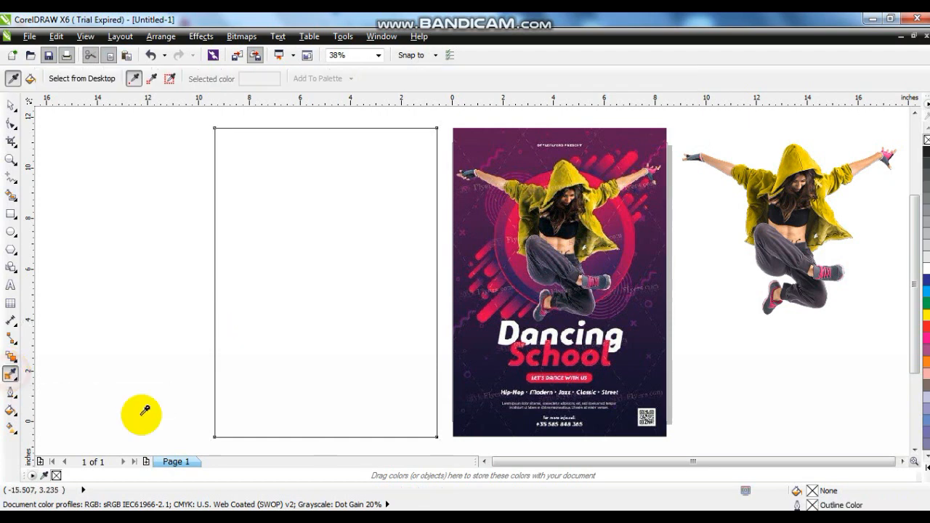
left_click(656, 381)
left_click(318, 372)
Fill the rectangle with the purple sampled from the flyer's upper edge
left_click(11, 373)
left_click(644, 132)
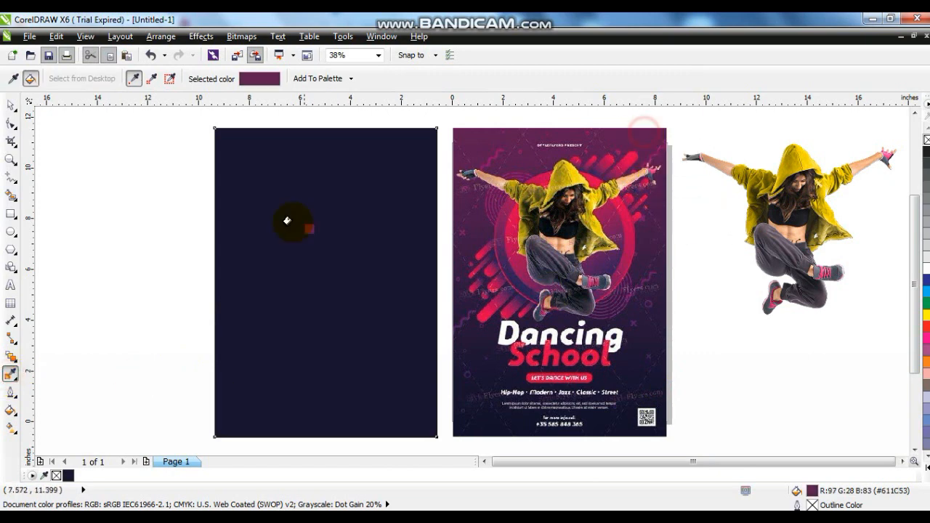
left_click(289, 222)
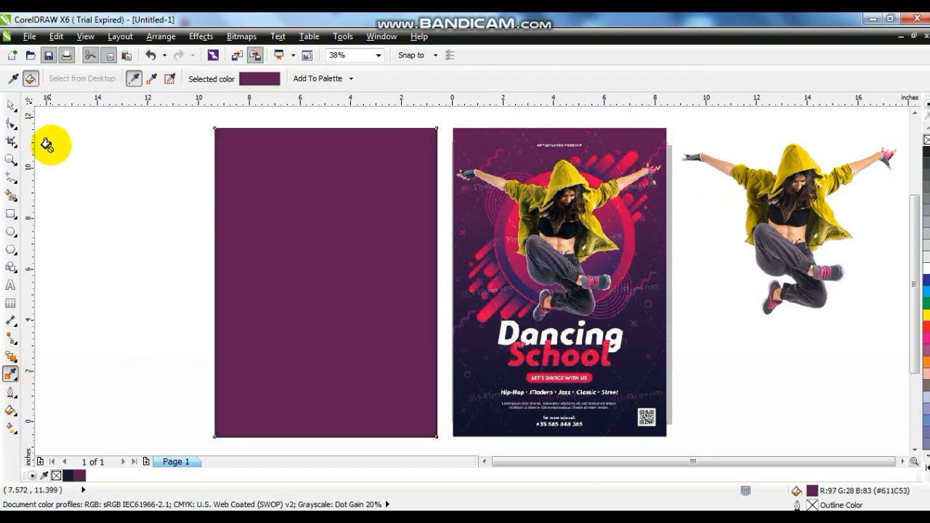
Apply a vertical linear gradient to the rectangle, from purple at the top to dark navy at the bottom
left_click(10, 105)
left_click(269, 238)
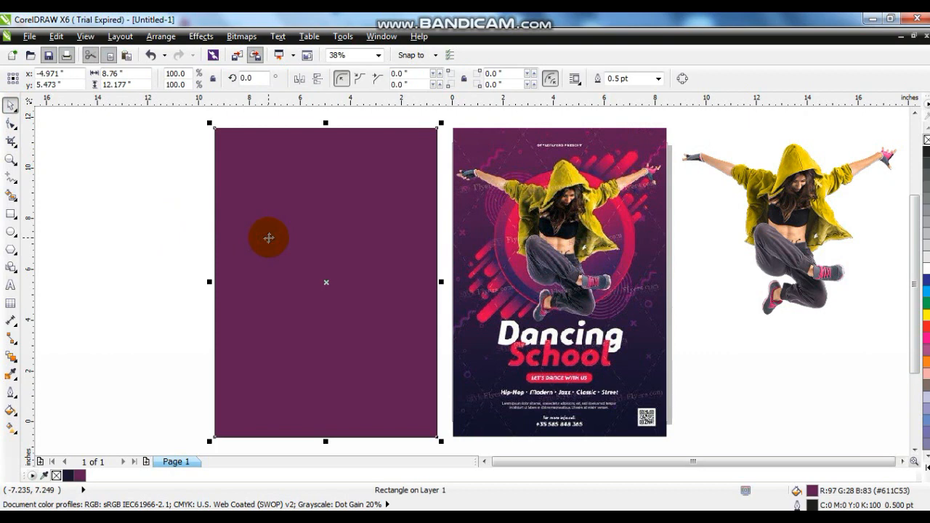
key("g")
left_click_drag(308, 196, 306, 374)
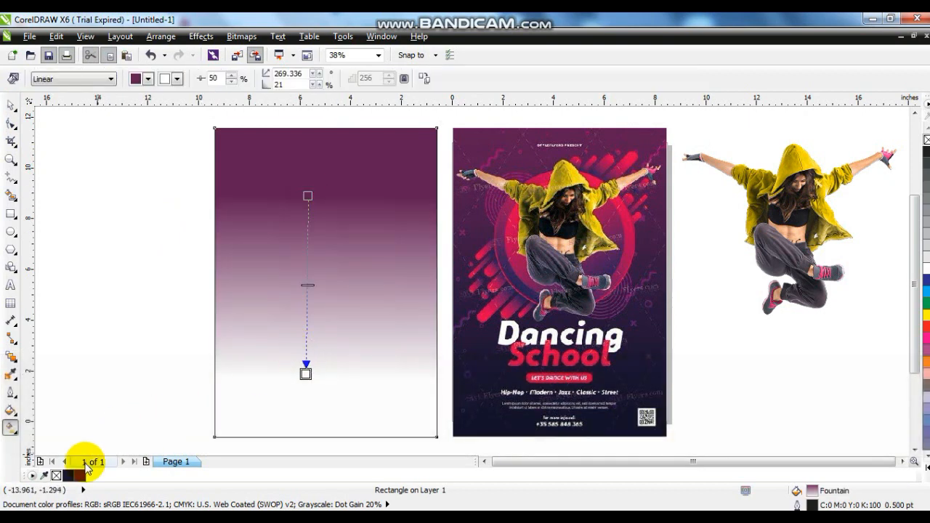
left_click_drag(72, 476, 305, 376)
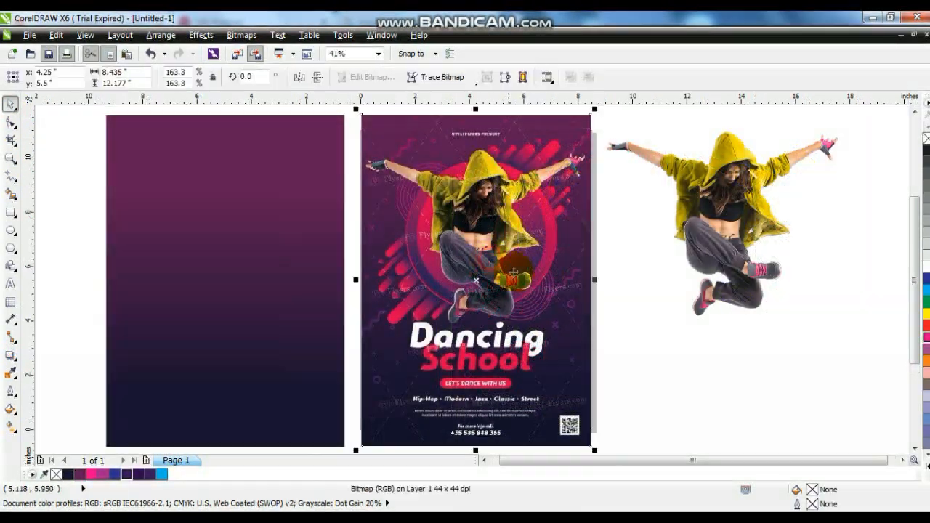
Place a duplicate of the flyer image in the empty space to the left of the gradient rectangle
key("F3")
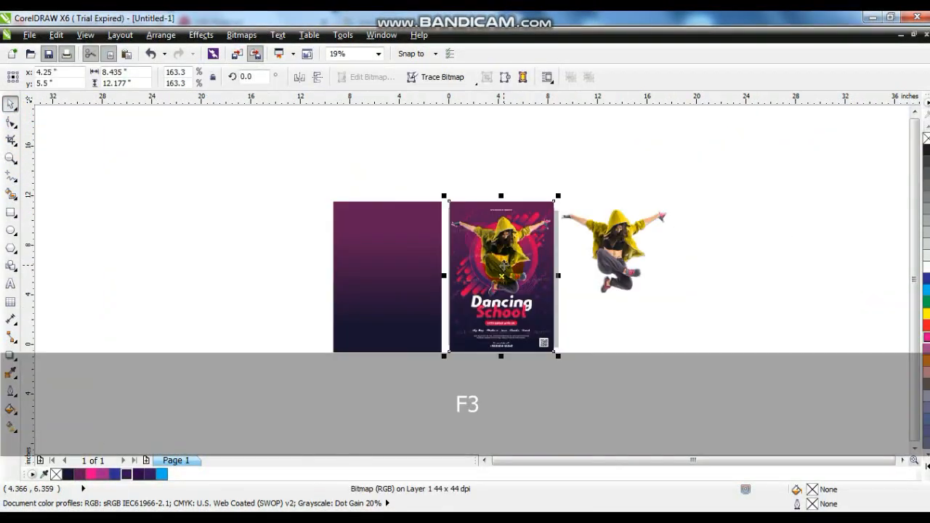
left_click_drag(164, 256, 164, 258)
right_click(164, 257)
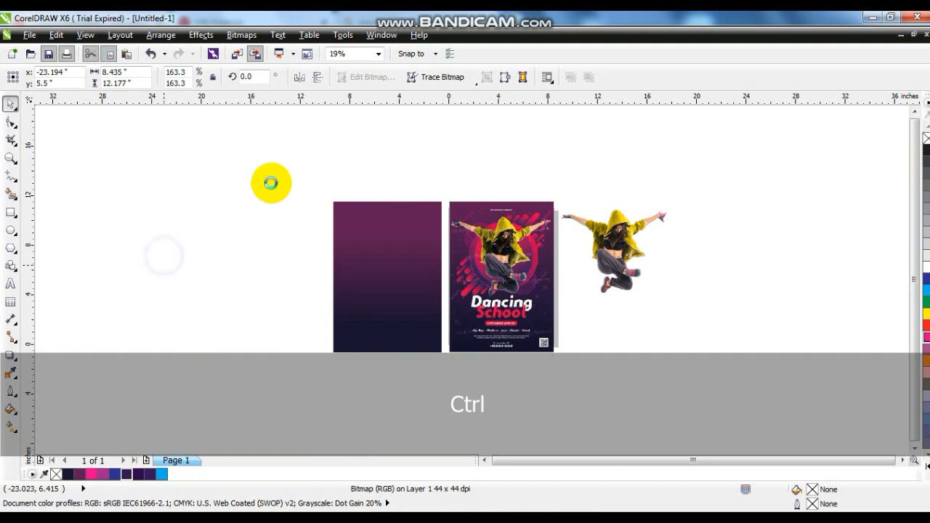
Rotate the flyer copy clockwise until its diagonal bars run horizontally
left_click(185, 244)
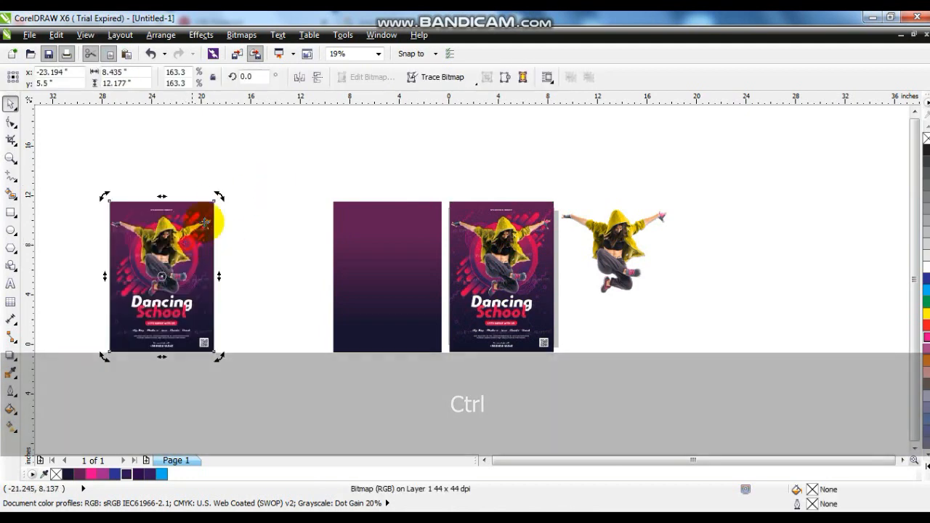
left_click_drag(218, 197, 240, 282)
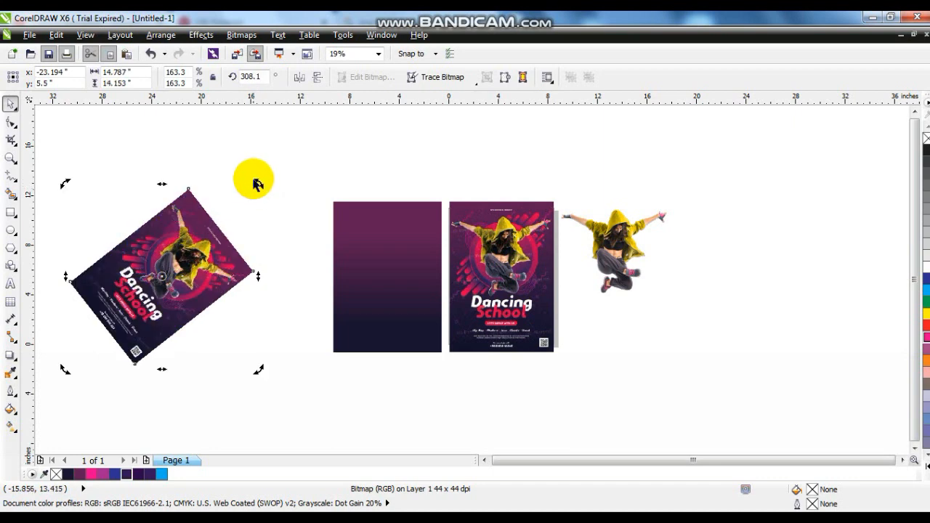
left_click(10, 158)
left_click_drag(138, 230, 299, 320)
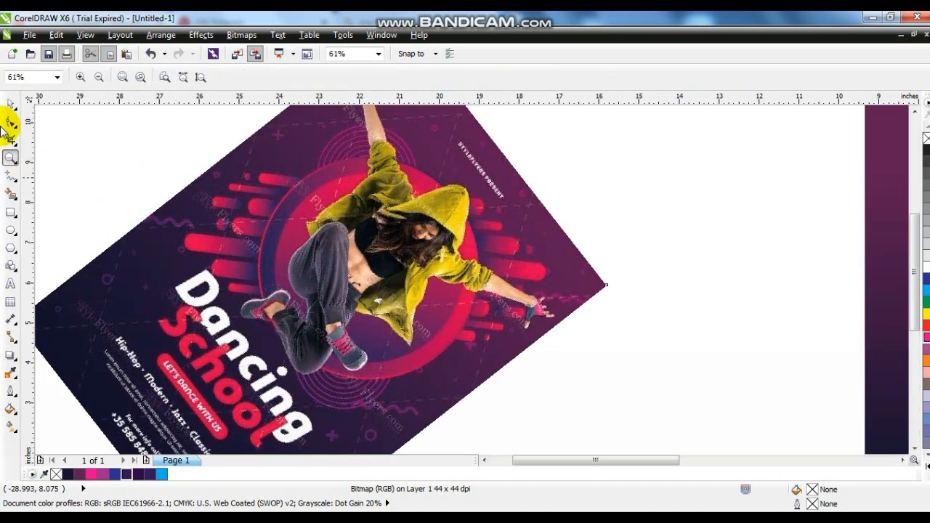
left_click(10, 105)
left_click(914, 114)
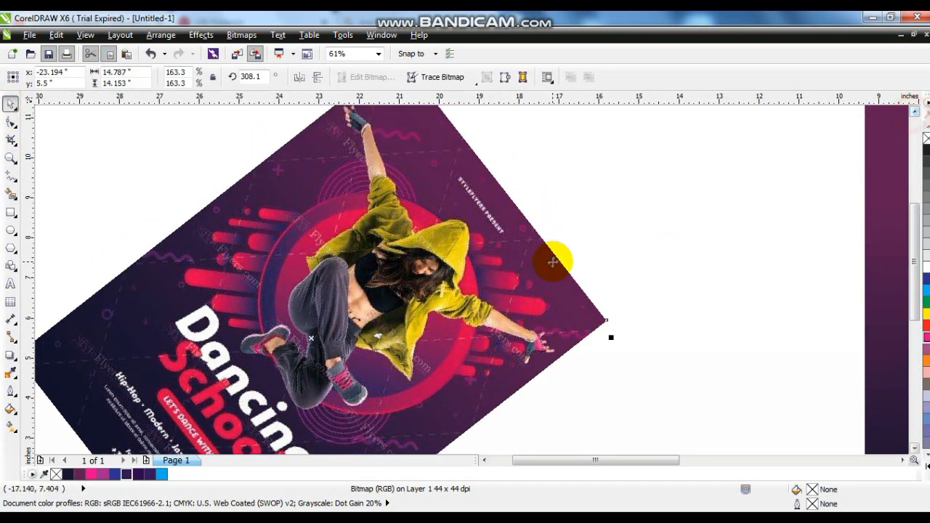
key("F3")
left_click(530, 309)
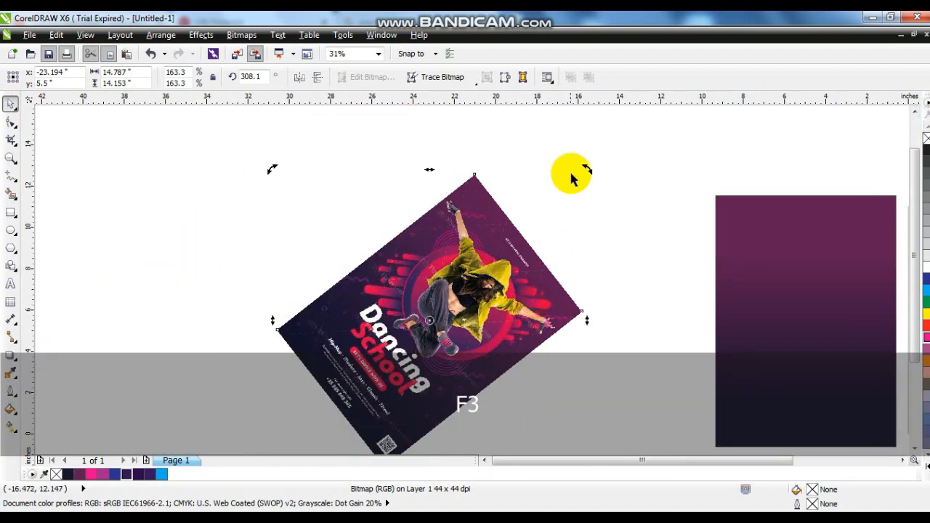
left_click_drag(588, 165, 582, 155)
Check the horizontal alignment of the rotated flyer's bars against a temporary guideline, and remove the guideline
left_click_drag(459, 102, 451, 256)
left_click(560, 269)
left_click_drag(572, 255, 574, 290)
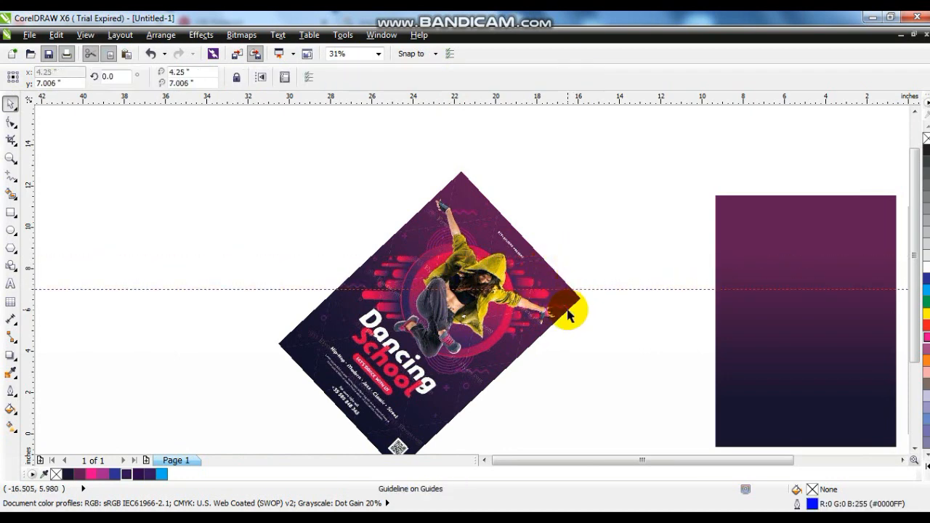
key("Delete")
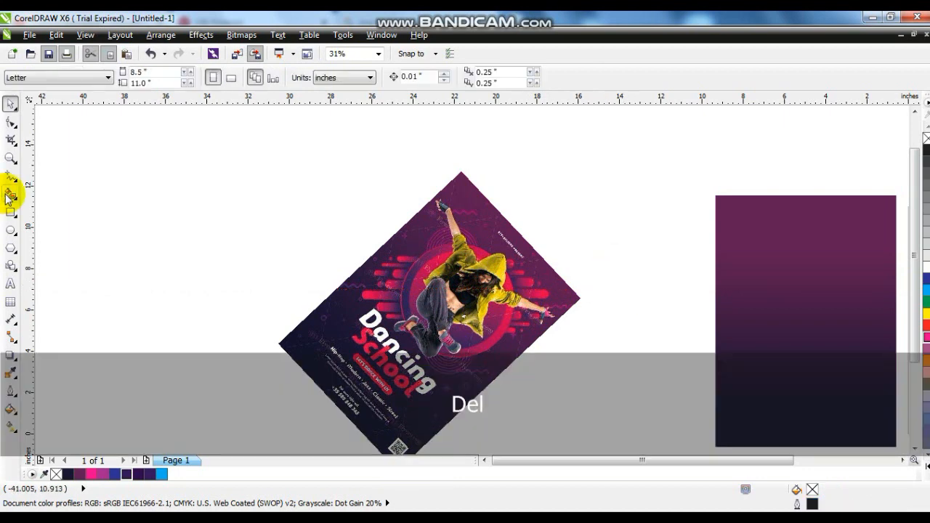
Draw a rectangle about 3.29 × 0.45 in over the flyer's longest bar on the left of the circle
left_click(11, 160)
left_click_drag(345, 248, 566, 359)
left_click_drag(145, 128, 651, 372)
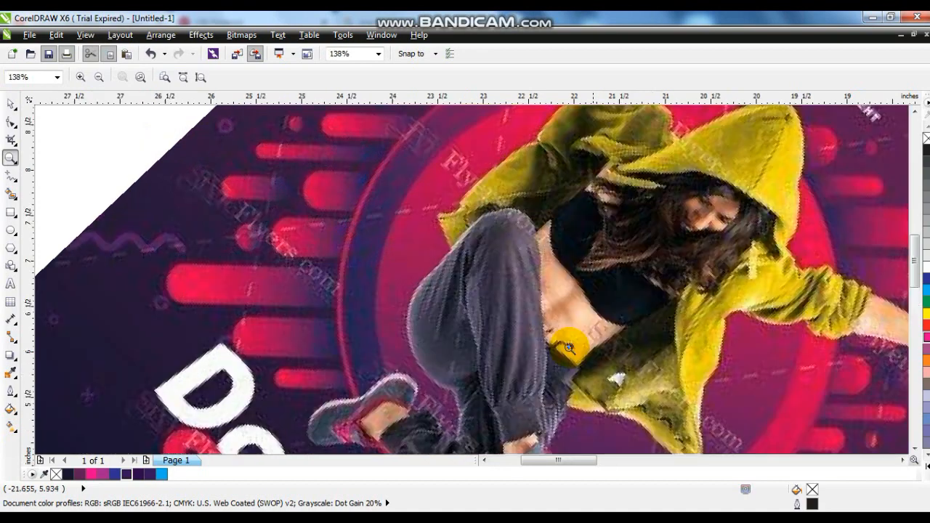
left_click(11, 211)
left_click_drag(167, 265, 463, 304)
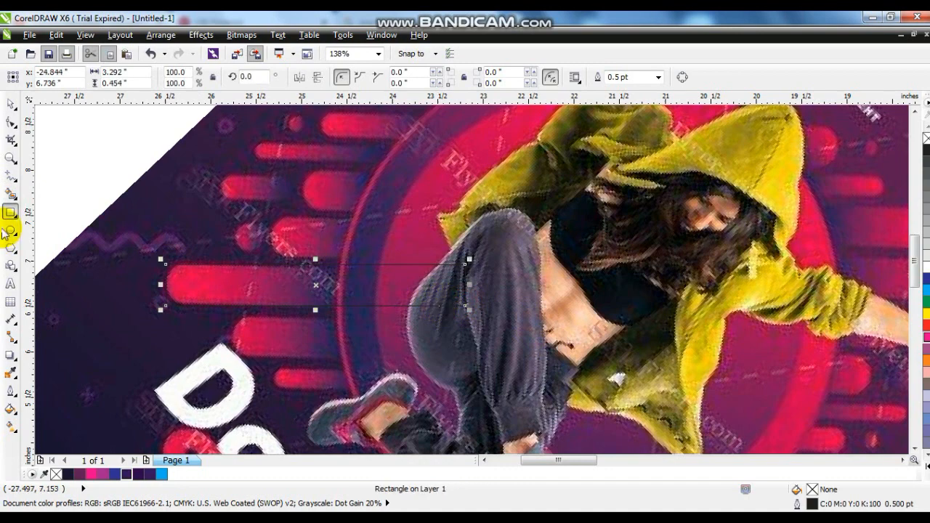
Round the rectangle's corners fully, to about 0.227 in, and fill it with yellow
key("ctrl+z")
key("ctrl+shift+z")
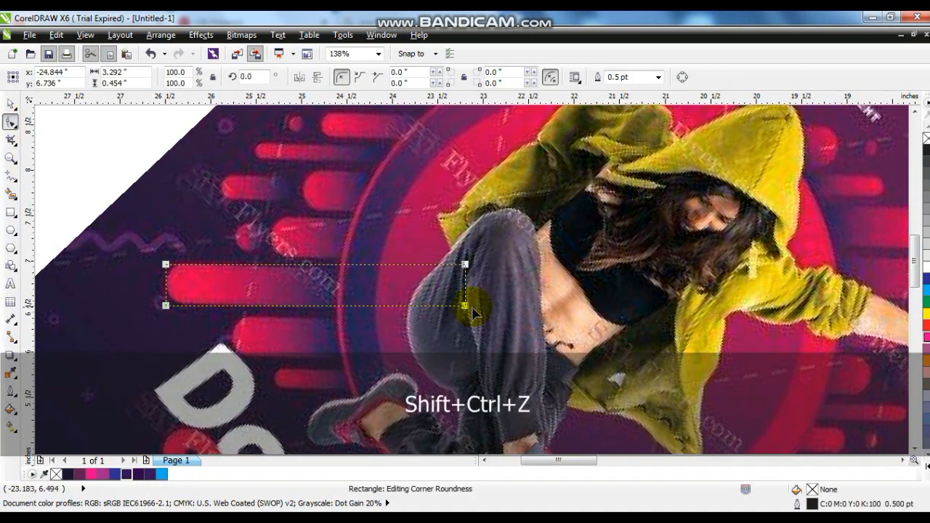
left_click_drag(465, 306, 401, 308)
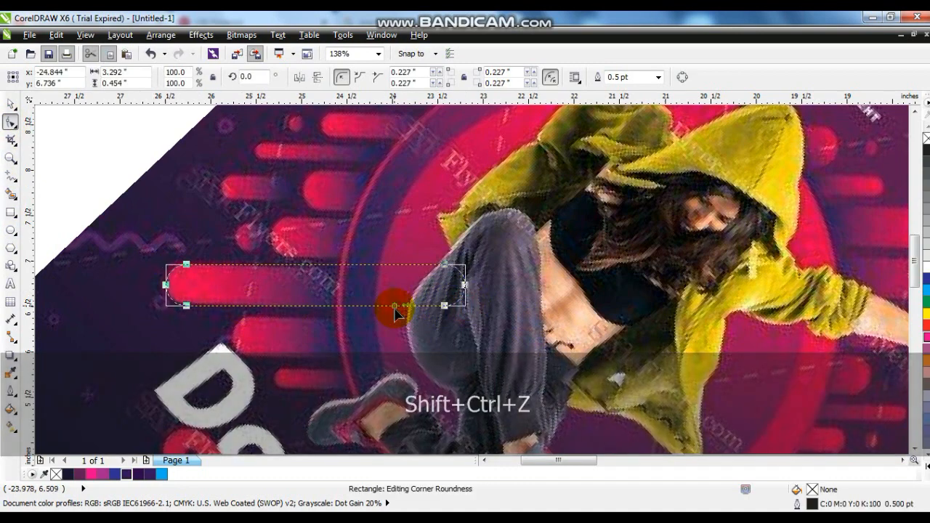
left_click(10, 104)
left_click(924, 314)
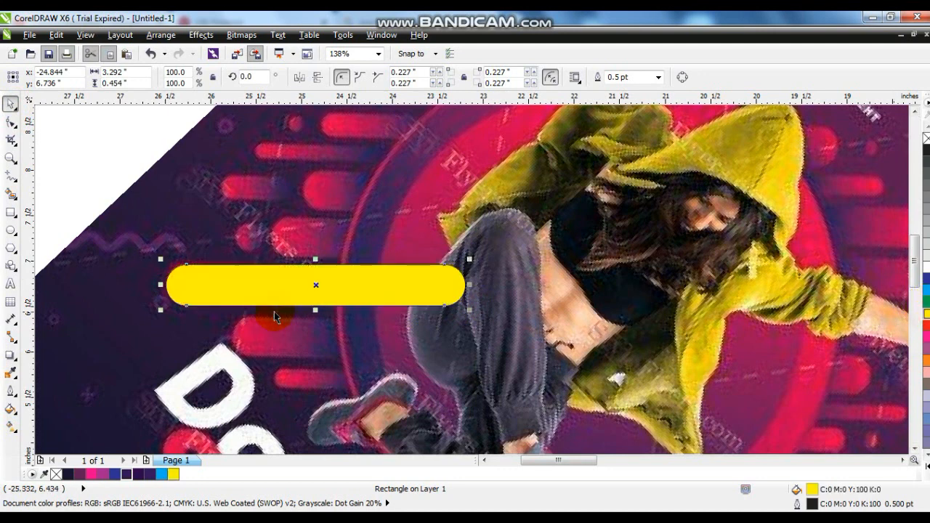
Duplicate the yellow bar over the flyer bar below, and add a copy scaled to about 40.5% over the short bar beneath
left_click_drag(365, 290, 432, 340)
left_click_drag(533, 360, 416, 341)
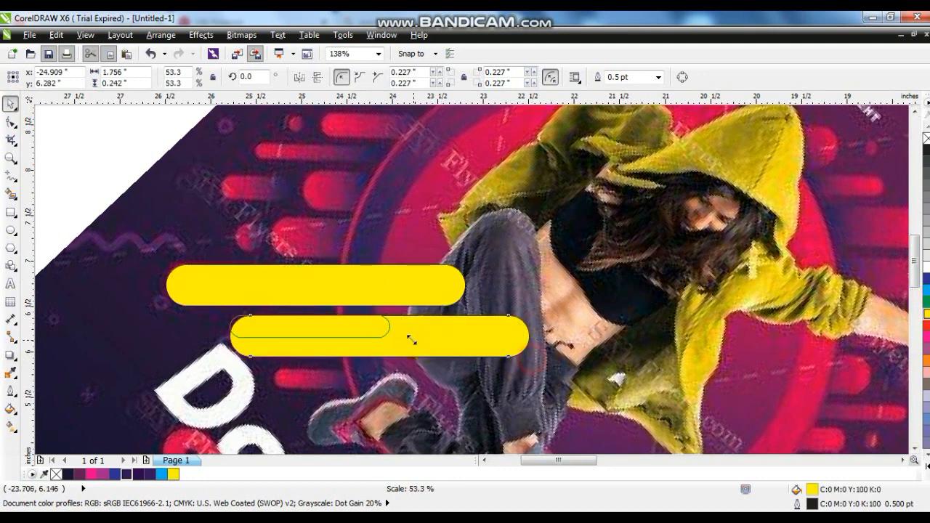
left_click_drag(317, 334, 543, 158)
key("ctrl+z")
Stack two copies scaled to about 88.5% above the original bar, and place a lengthened copy of the thin bar above them
right_click(378, 256)
left_click_drag(457, 234, 491, 188)
left_click_drag(313, 383, 307, 158)
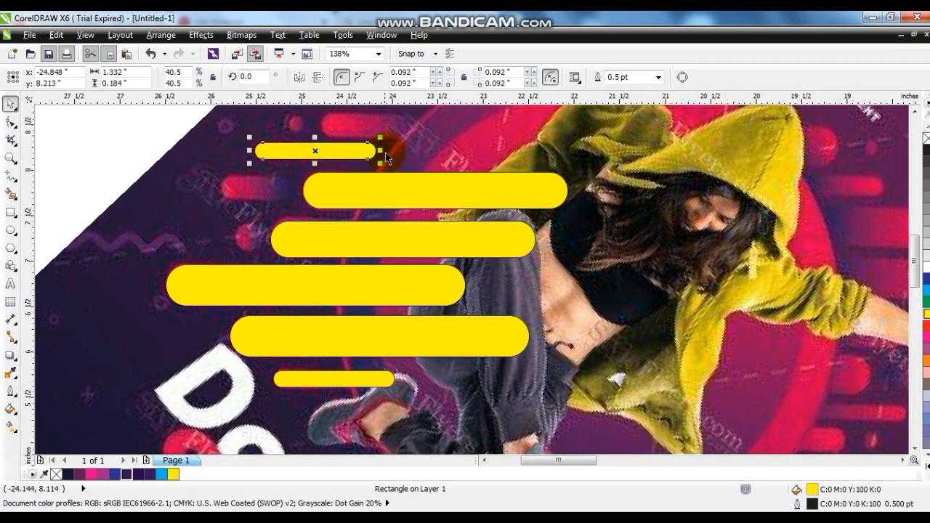
left_click_drag(380, 151, 445, 150)
Add a bar copy scaled to about 49.7% over the upper-left flyer bar and one scaled to about 55.4% above the stack
left_click_drag(396, 181, 320, 192)
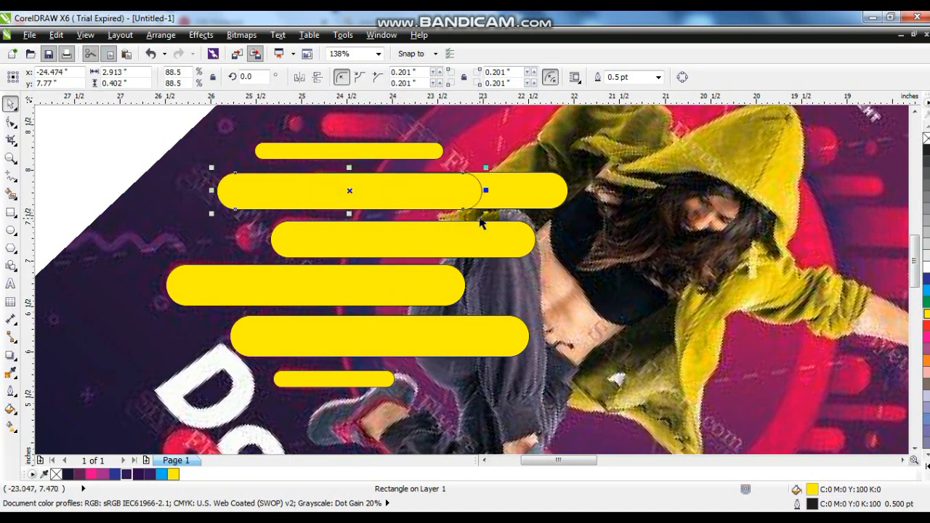
left_click_drag(486, 214, 340, 188)
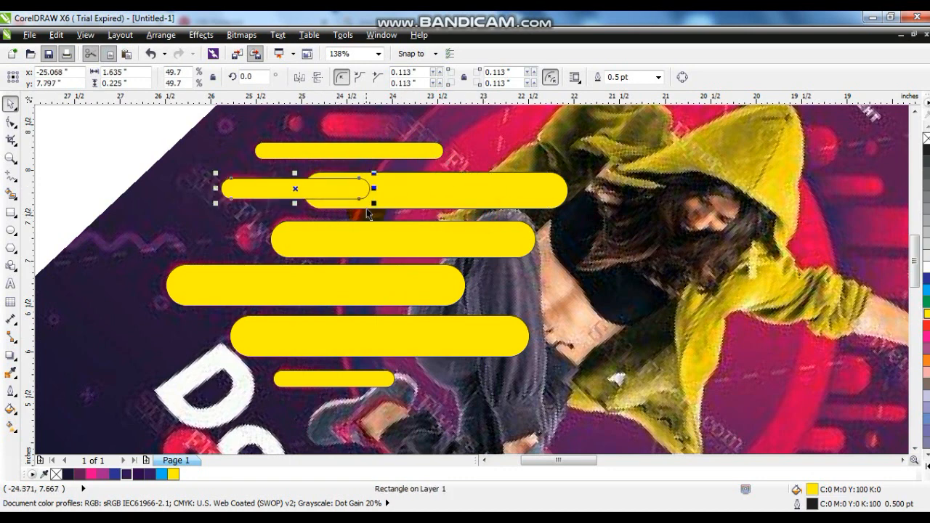
left_click(915, 103)
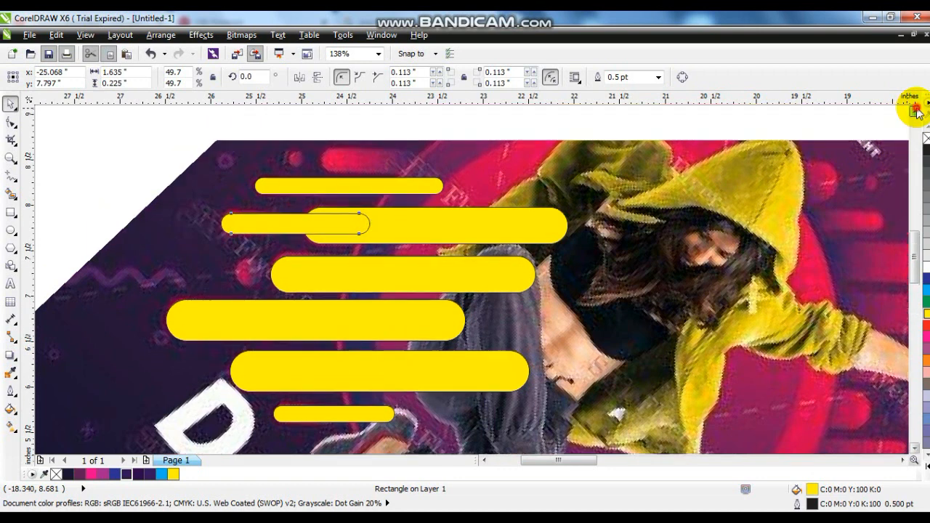
left_click_drag(339, 293, 487, 208)
left_click(914, 448)
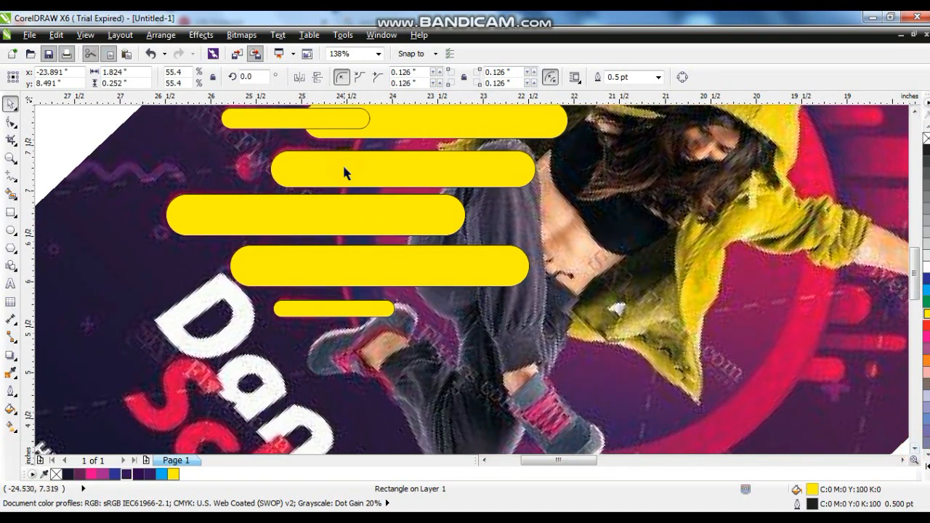
left_click(344, 172)
key("F3")
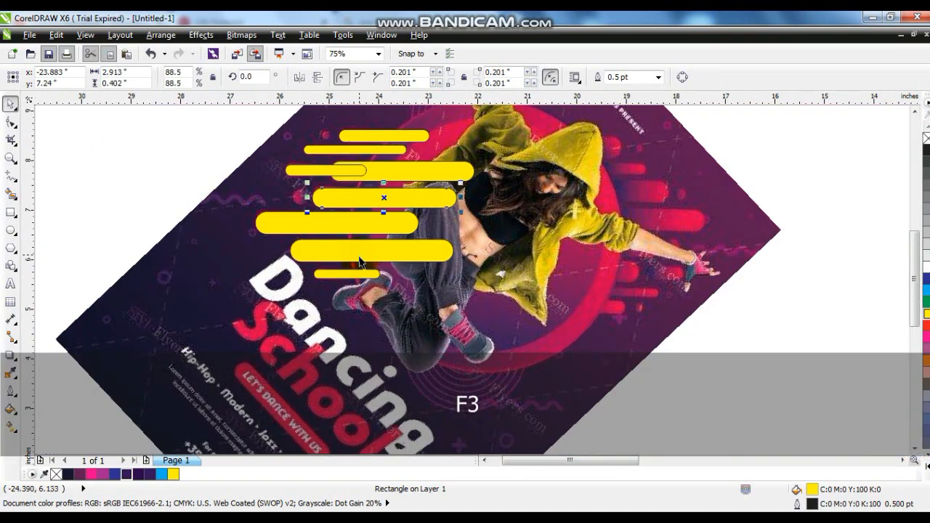
Try to cover the bars on the circle's right side with a mirrored duplicate of all the yellow bars
left_click_drag(146, 119, 499, 289)
key("KP_Add")
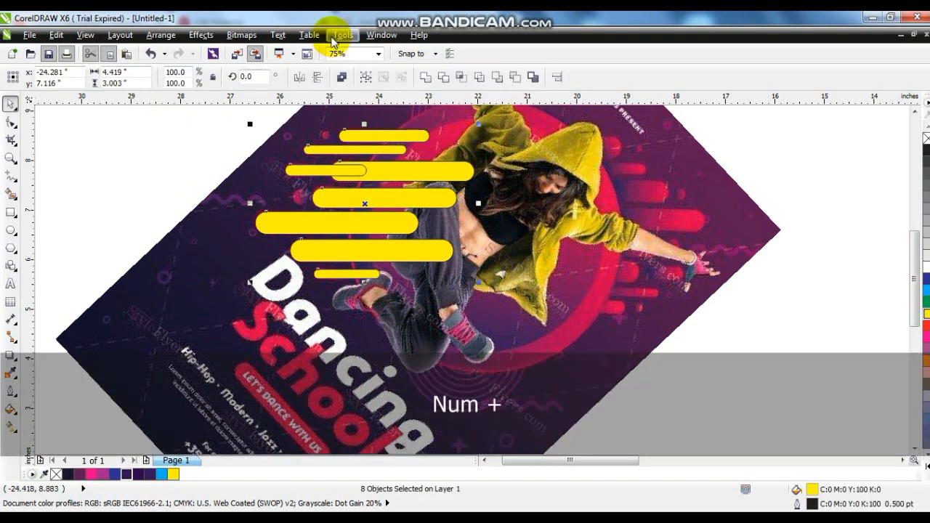
left_click(317, 77)
left_click_drag(365, 203, 605, 212)
left_click(299, 77)
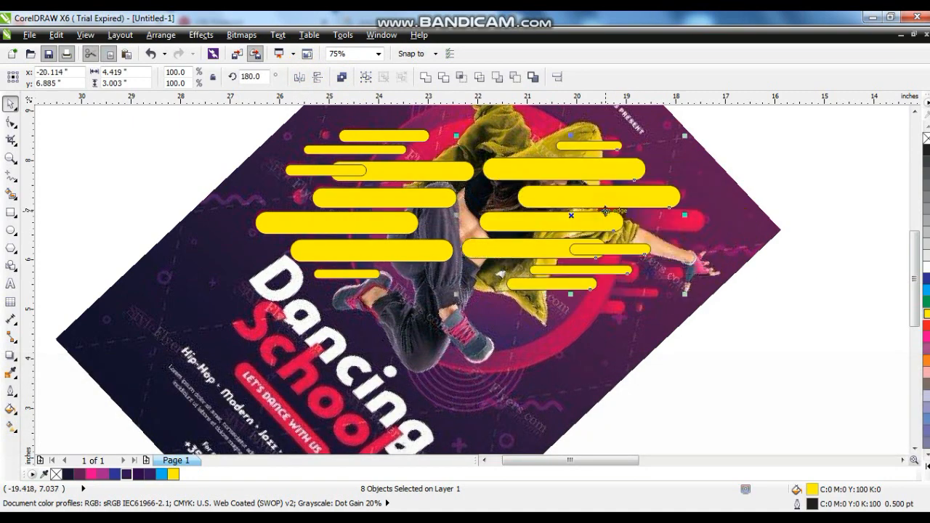
left_click(317, 77)
left_click_drag(639, 246, 662, 237)
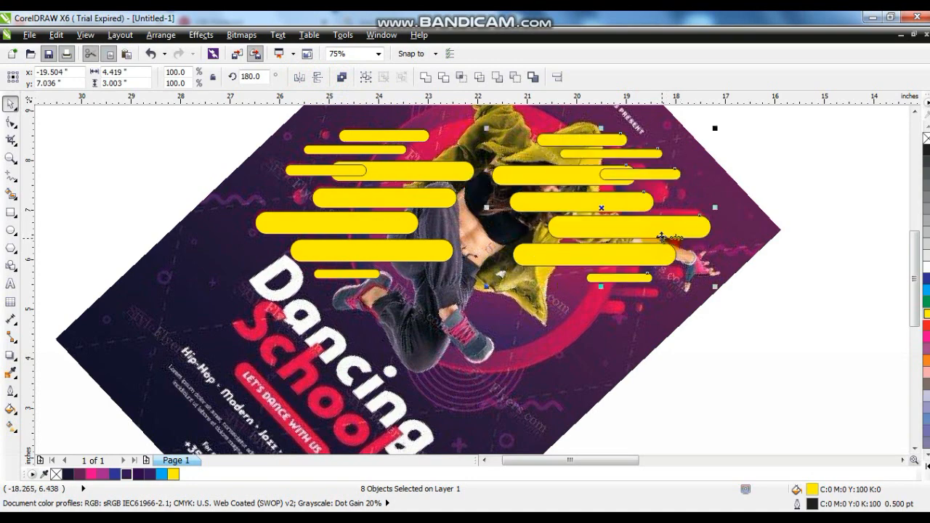
key("Delete")
Copy the largest yellow bar to the circle's right side, and stack three copies above it, including a short one and one at about 81.8%
left_click_drag(385, 234, 671, 232)
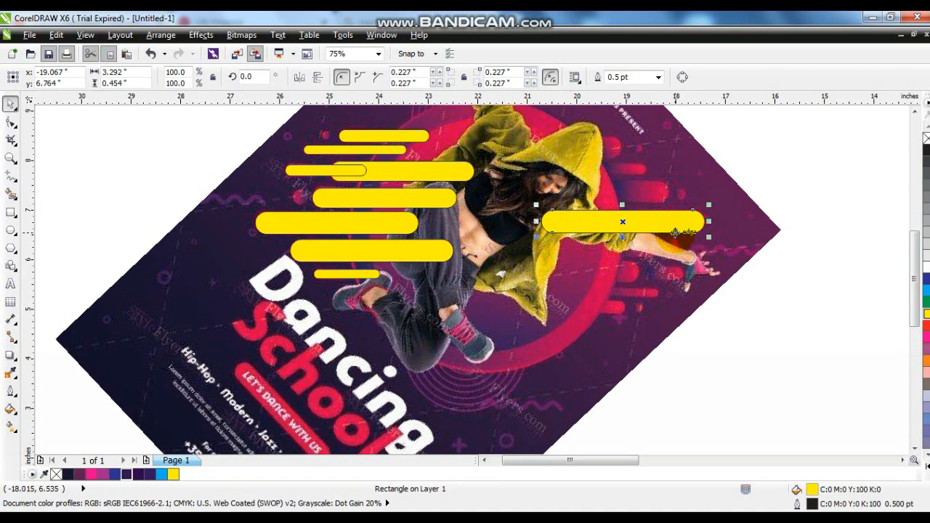
left_click(11, 157)
left_click_drag(333, 312, 795, 115)
left_click(10, 104)
left_click_drag(575, 292, 545, 206)
left_click_drag(596, 224, 529, 187)
left_click_drag(418, 155, 332, 143)
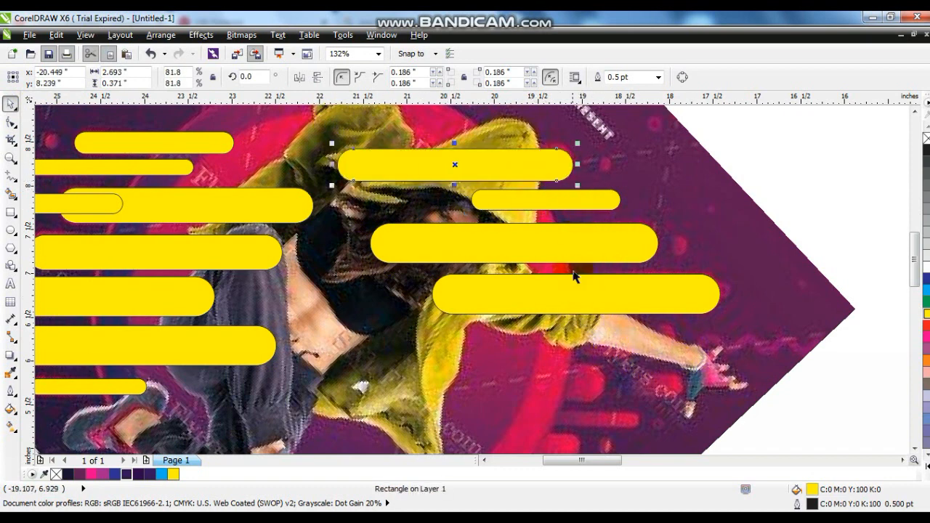
Add three more bar copies over the lower flyer bars on the right side, scaling the lowest to about 60.3%
left_click_drag(568, 206, 551, 379)
left_click_drag(449, 396, 341, 435)
left_click_drag(527, 382, 431, 429)
scroll(618, 429, "down", 2)
left_click_drag(511, 379, 542, 371)
left_click_drag(473, 381, 409, 402)
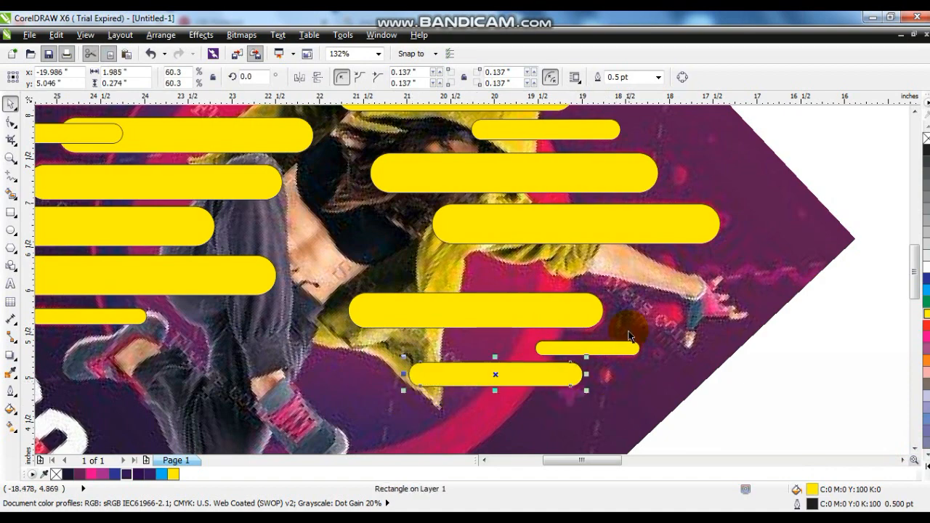
left_click(914, 112)
key("F3")
key("F3")
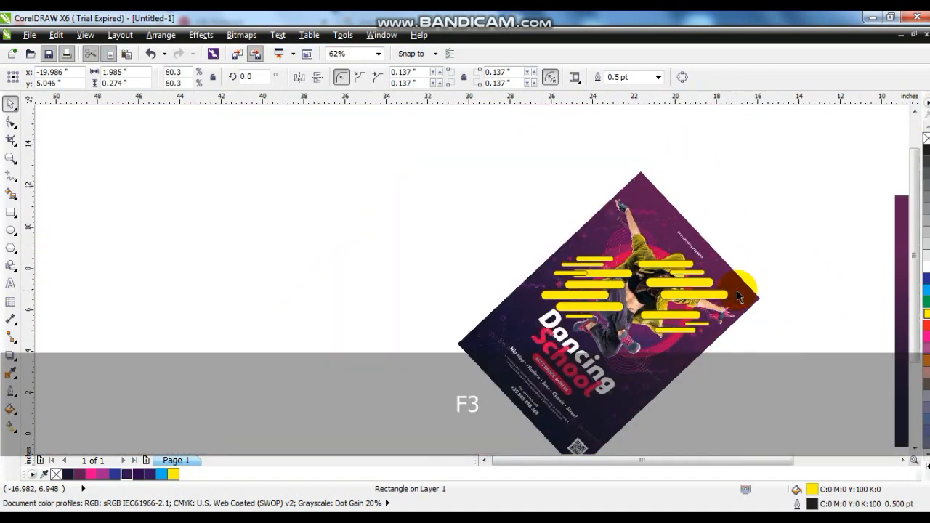
Recolor all the yellow bars magenta (C0 M100 Y0 K0) and group them
key("Escape")
left_click_drag(404, 206, 735, 342)
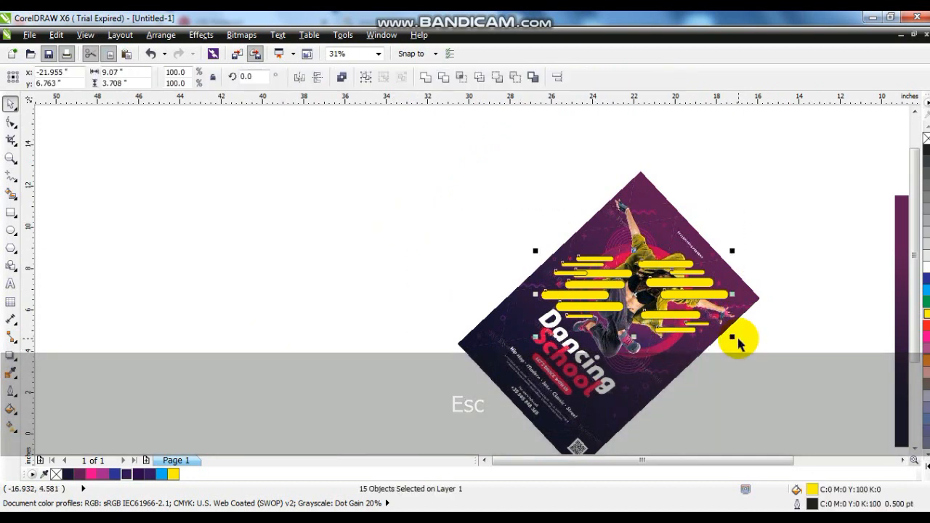
key("shift+F2")
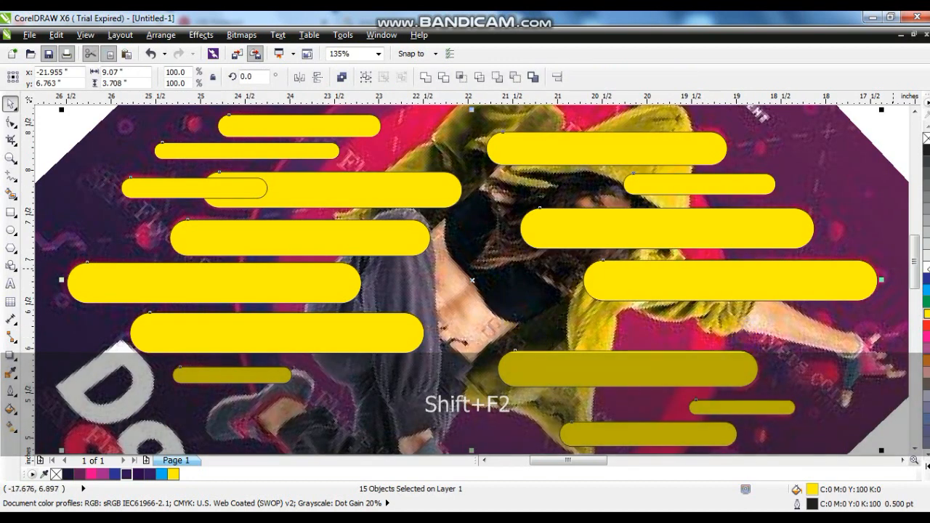
left_click(927, 330)
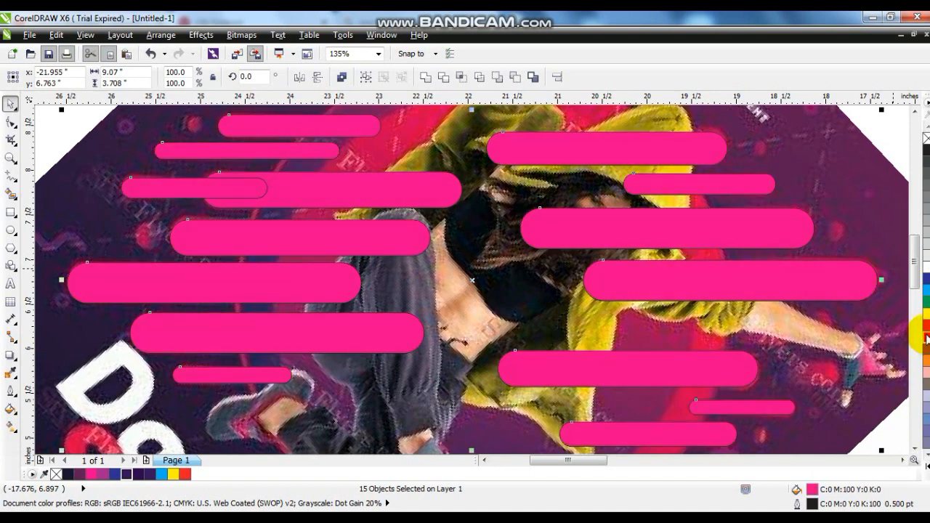
key("F3")
key("F3")
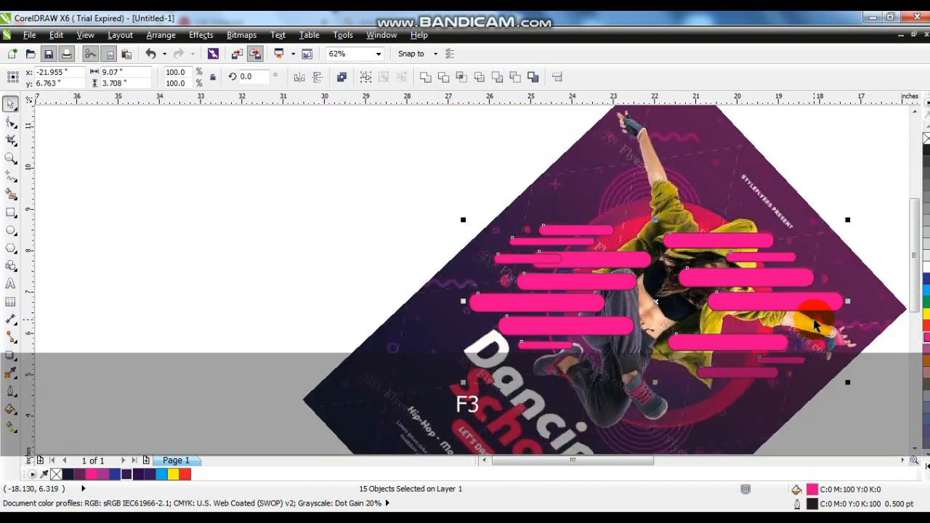
key("ctrl+g")
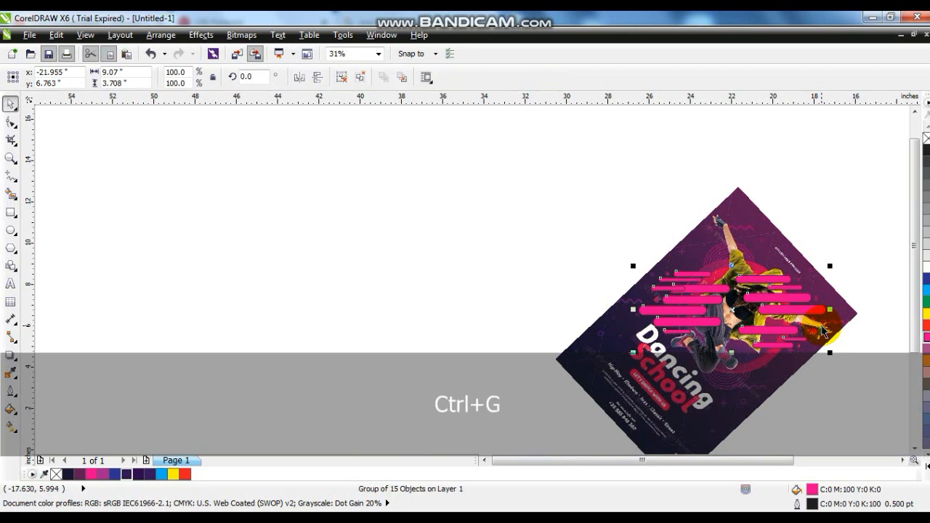
Rotate the grouped bars and the tilted reference flyer together to an angle of 0 degrees
left_click(765, 232, "shift")
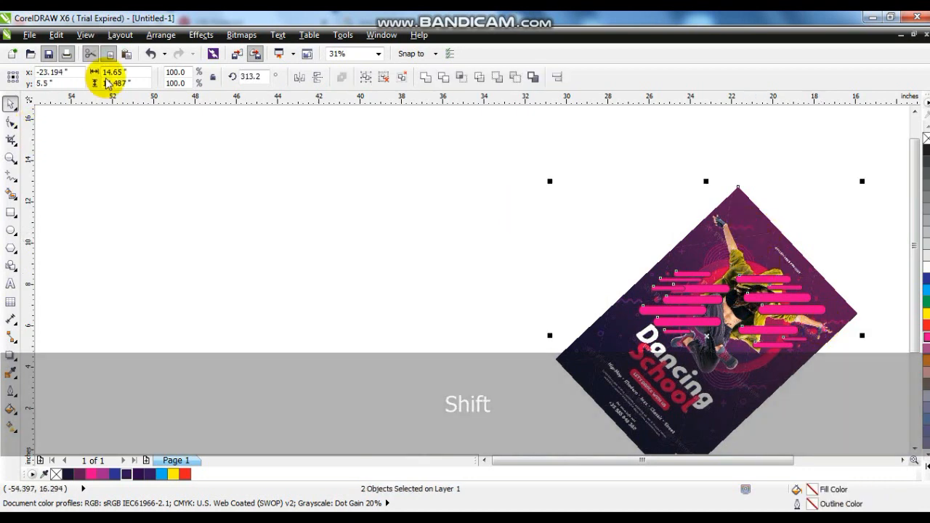
double_click(116, 72)
type("00")
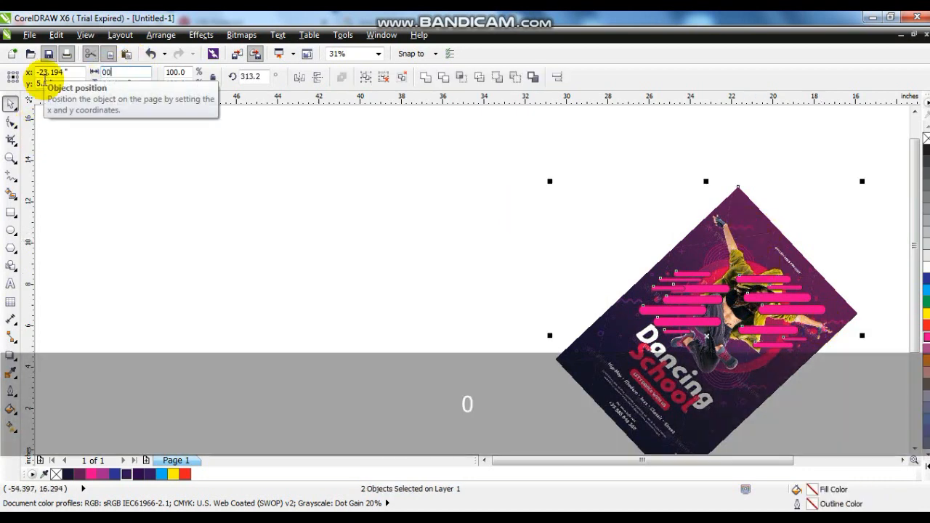
key("Return")
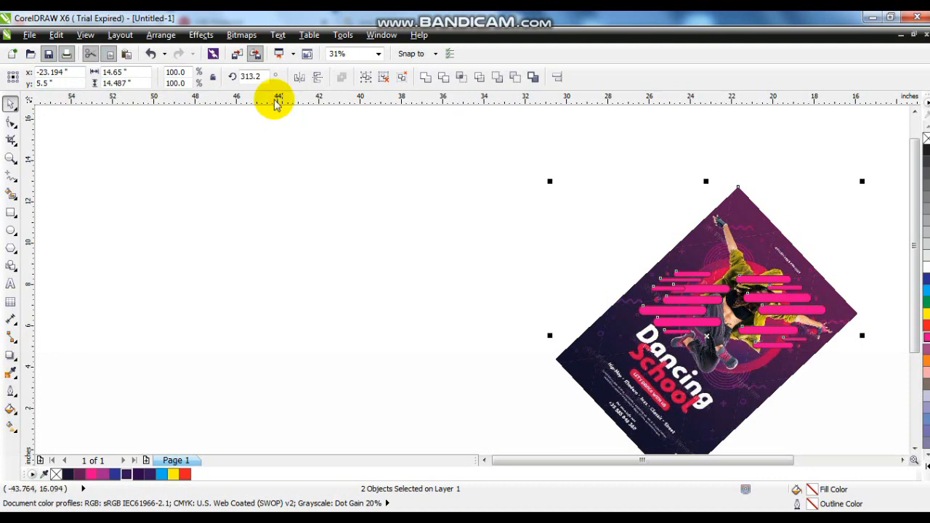
left_click(251, 77)
type("0")
key("Return")
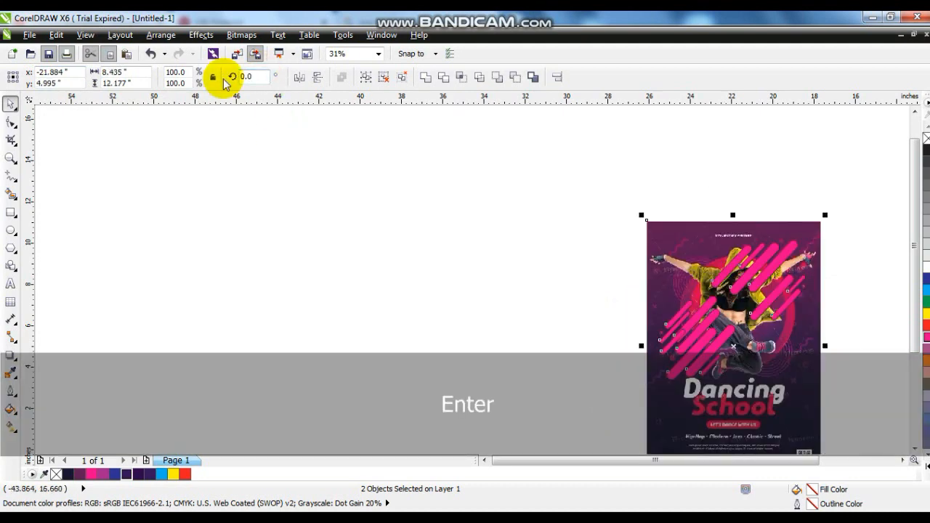
key("shift+F2")
left_click(654, 154)
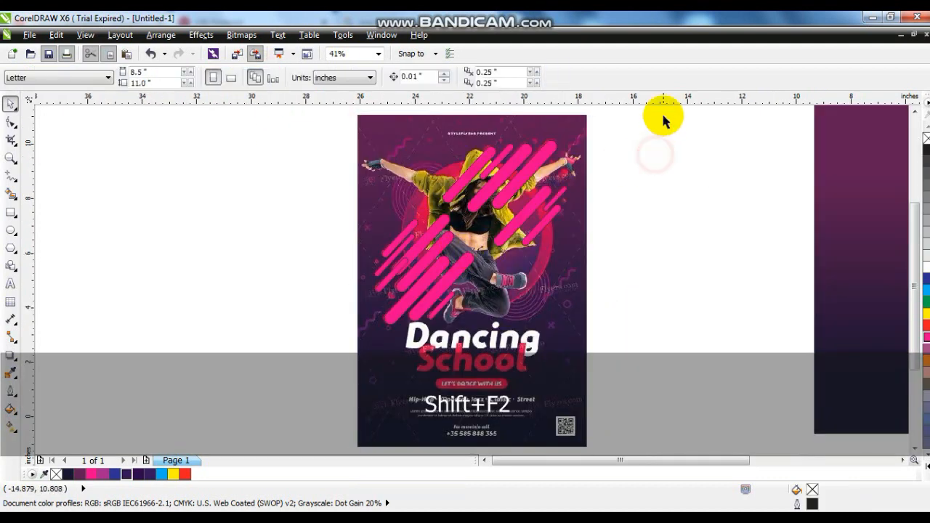
Move the magenta bar group onto the gradient background by centring it horizontally on that rectangle
left_click_drag(663, 129, 322, 340)
key("F3")
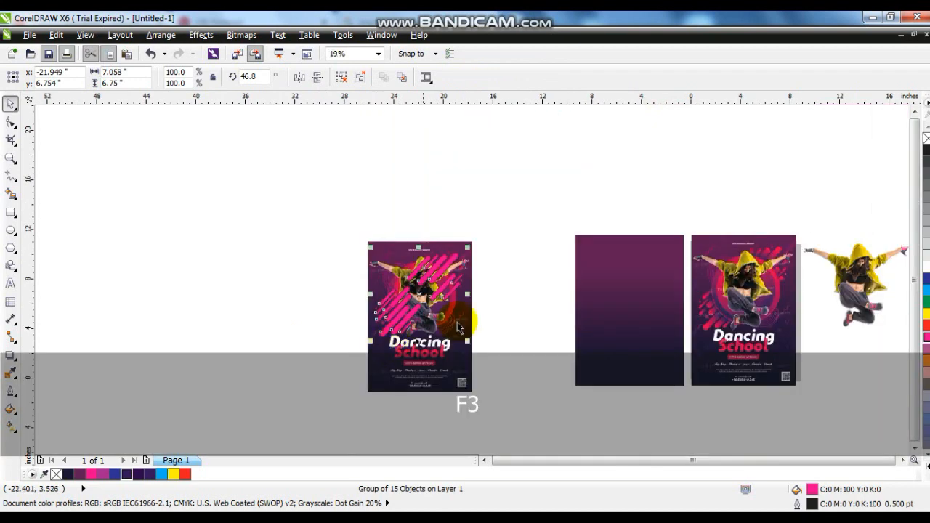
left_click(599, 304, "shift")
key("c")
key("Escape")
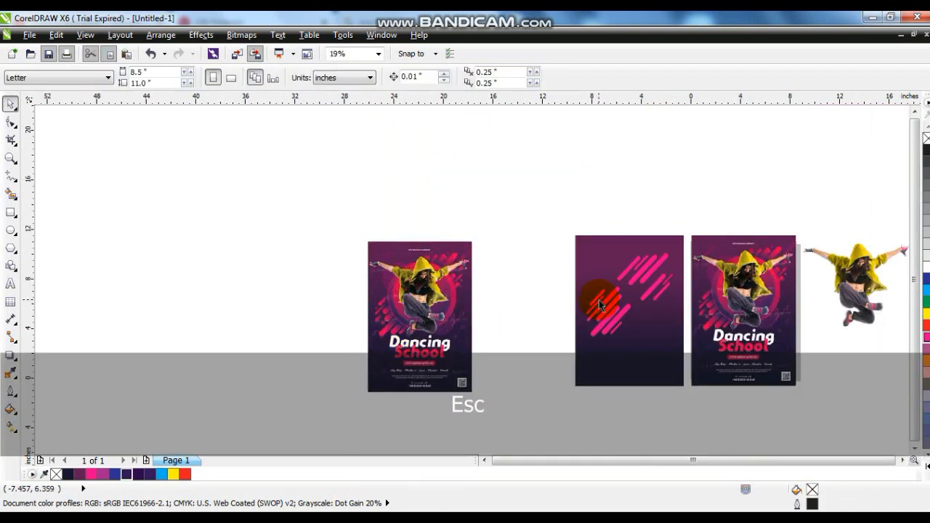
Draw a circle about 4.78 inches across over the ring behind the dancer on the reference flyer
left_click_drag(337, 210, 853, 415)
key("shift+F2")
key("Escape")
left_click(11, 229)
left_click_drag(104, 193, 209, 221)
left_click(9, 109)
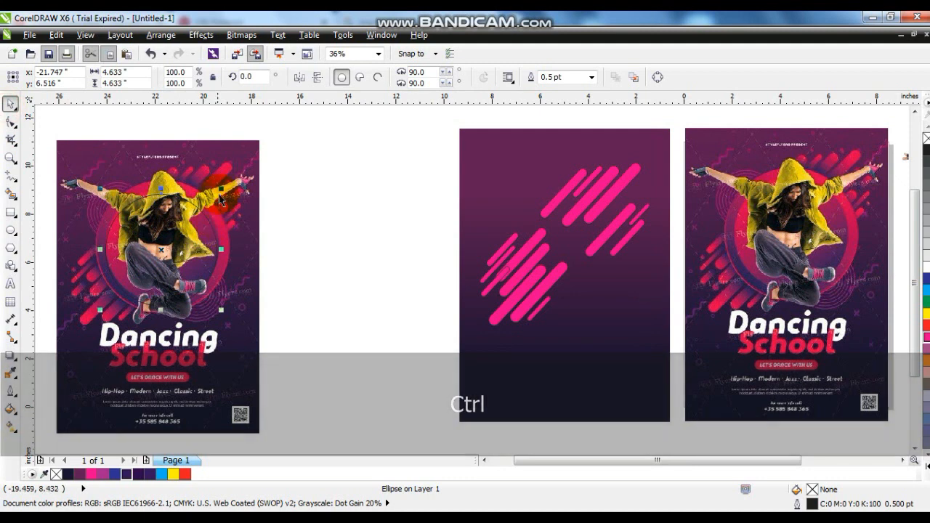
left_click(224, 186)
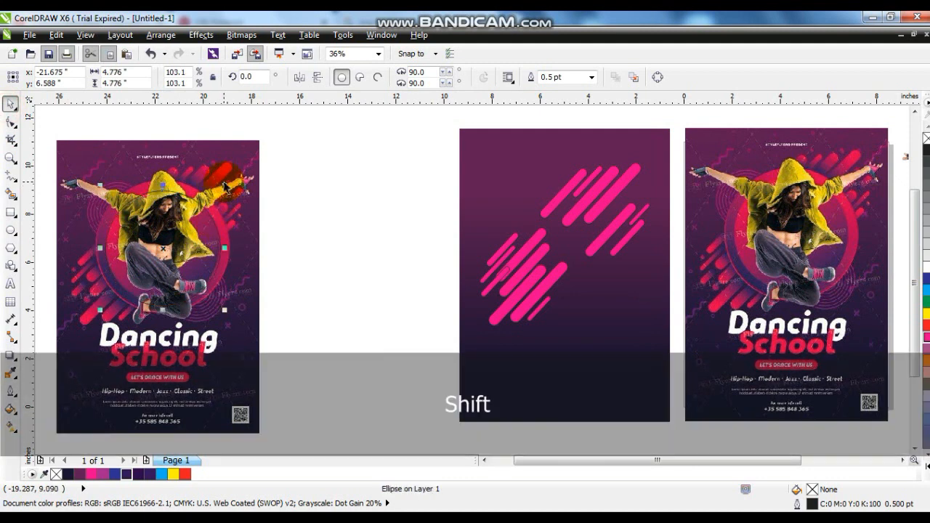
Centre the circle horizontally and vertically on the magenta bar group over the gradient background
left_click(563, 198, "shift")
key("c")
key("e")
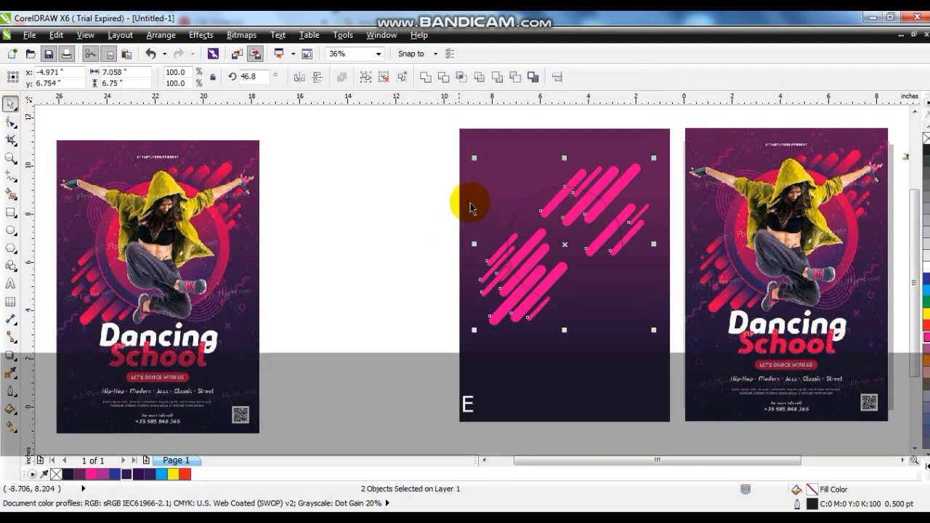
key("Escape")
Try a vertical linear gradient on the circle from Blue Purple at the base to dark purple above
left_click(569, 191)
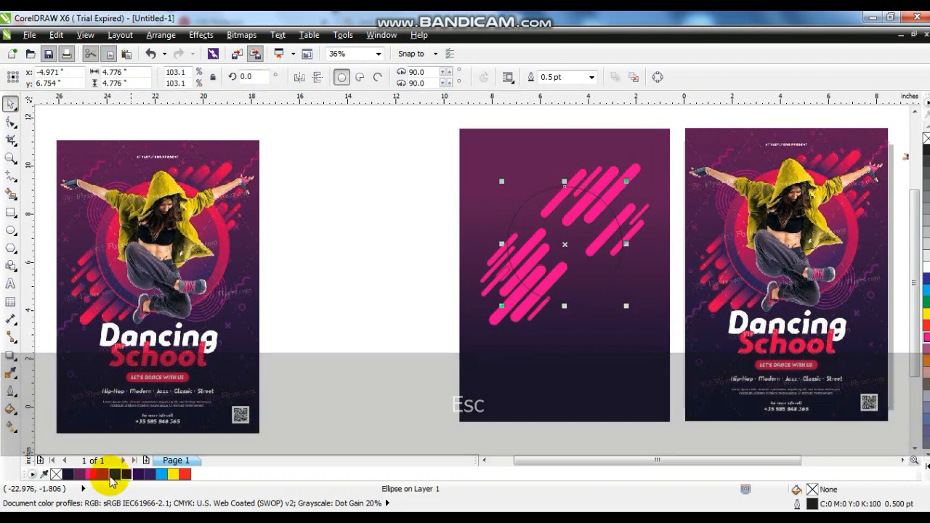
left_click(104, 474)
key("g")
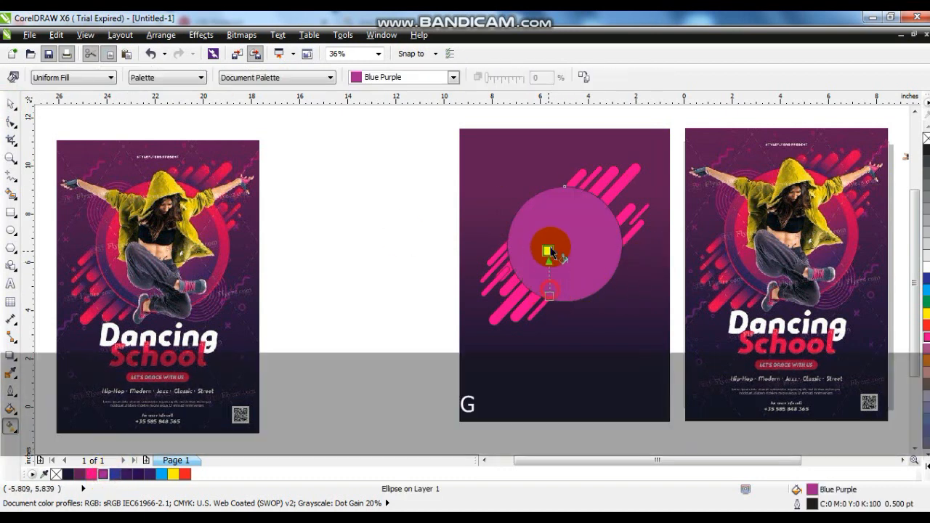
left_click_drag(549, 296, 547, 217)
left_click(139, 474)
left_click_drag(565, 301, 563, 210)
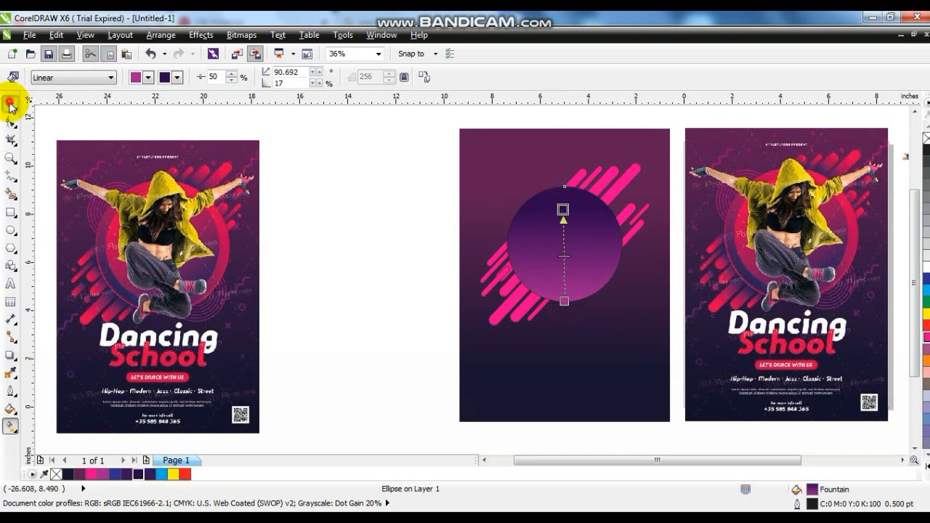
left_click(10, 106)
Fill the circle with a vertical linear gradient from dark purple at the base to magenta at the top
left_click(139, 474)
key("g")
left_click_drag(561, 292, 565, 207)
left_click_drag(927, 338, 564, 207)
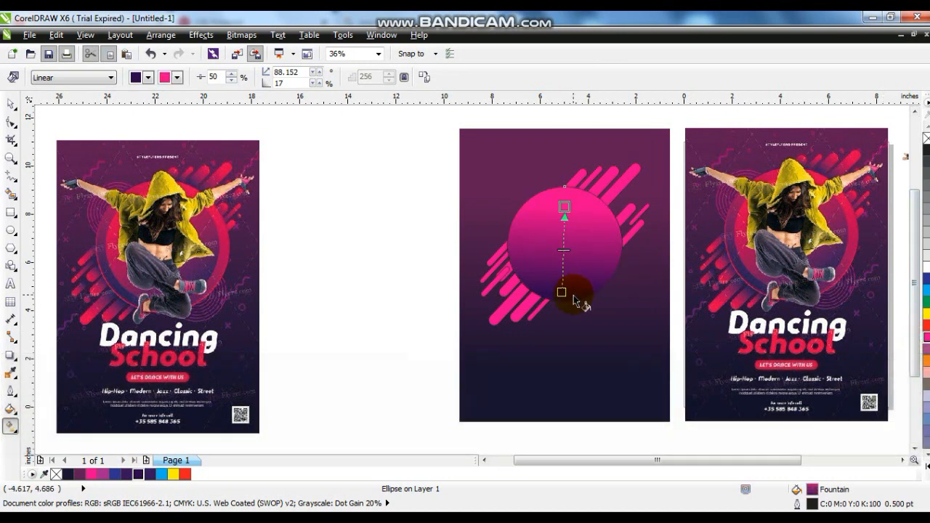
left_click(11, 107)
Duplicate the circle, flip the copy vertically and shrink it about its centre to leave a ring around it
key("KP_Add")
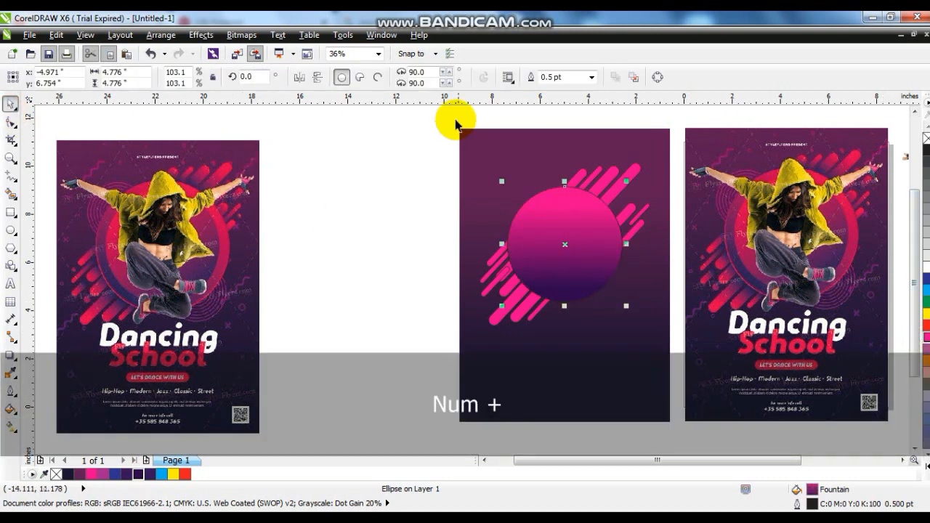
left_click(318, 77)
mouse_move(626, 180)
left_mouse_down()
mouse_move(629, 175)
mouse_move(623, 187)
left_mouse_up()
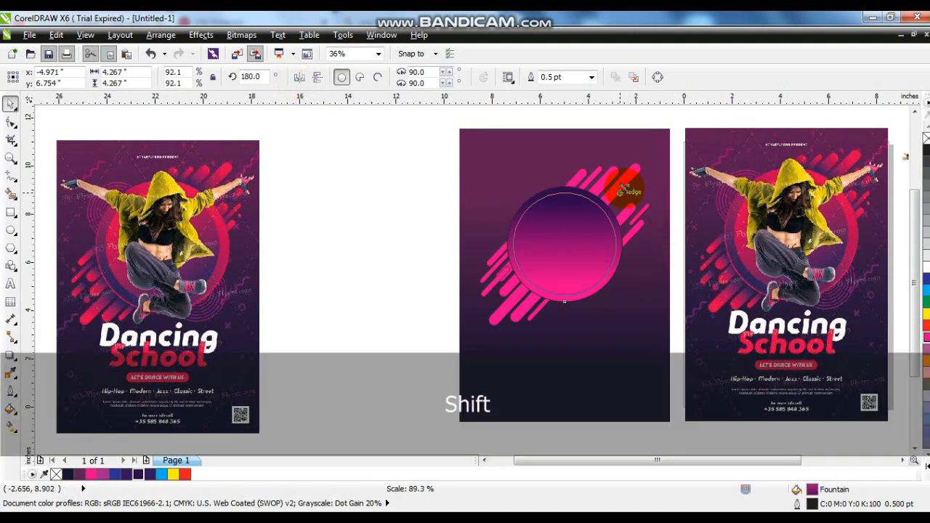
left_click_drag(619, 191, 605, 201)
Remove the outline from both circles and enlarge them slightly about their centre
left_click(587, 201, "shift")
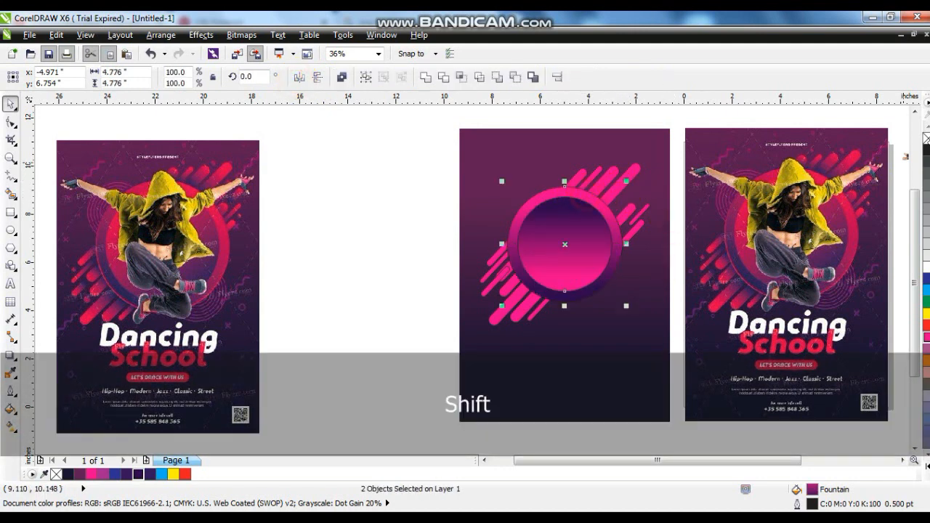
left_click_drag(626, 181, 637, 179)
left_click(413, 186)
Ungroup the magenta bars around the circles into separate objects
left_click(606, 169)
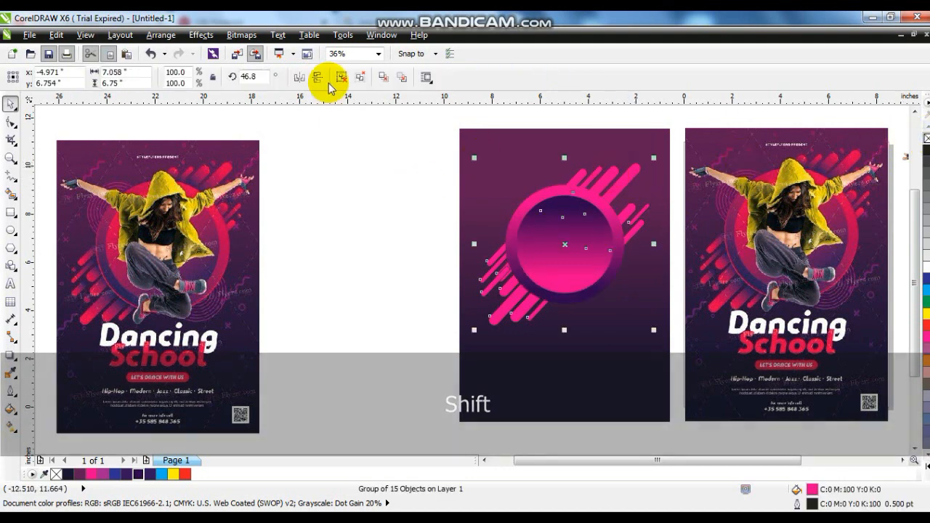
left_click(342, 76)
left_click_drag(374, 135, 722, 353)
key("shift+F2")
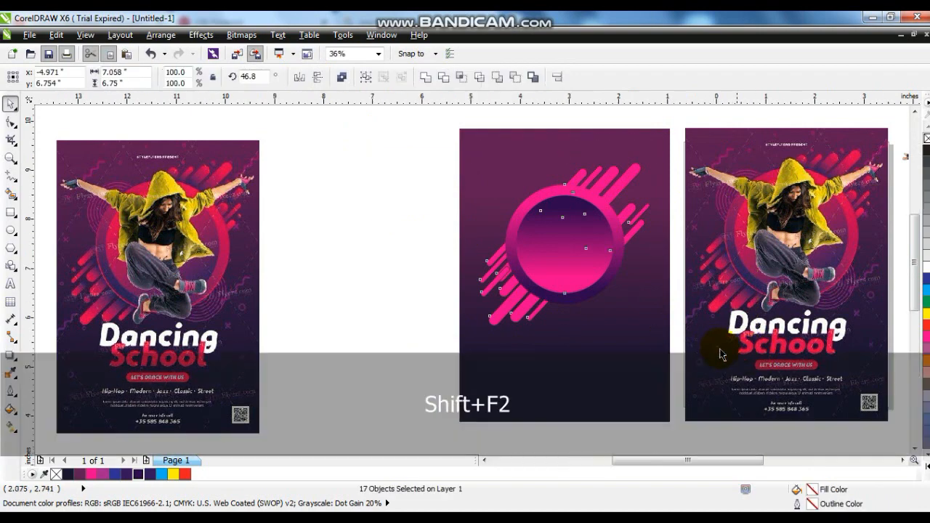
key("Escape")
Apply linear transparency to the longest upper-right bar and the bars on the circle's right side, fading toward the circle
left_click(590, 168)
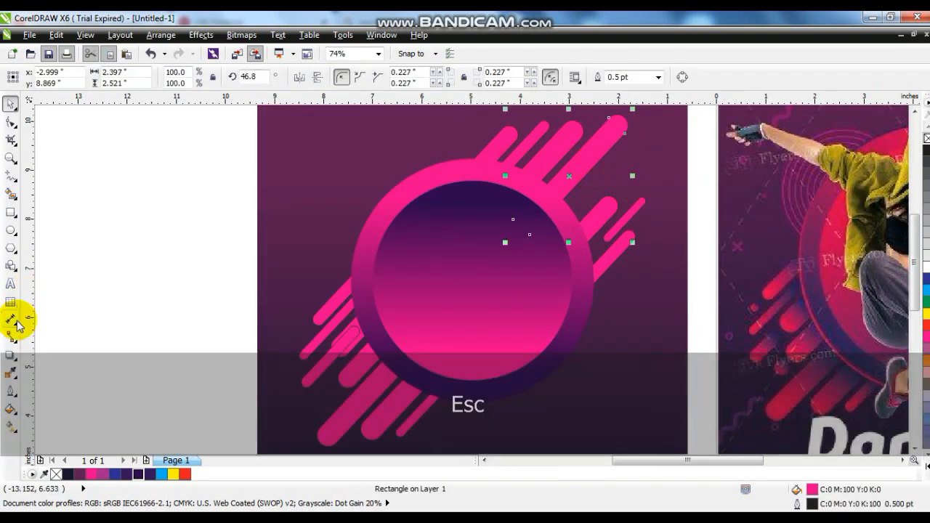
left_click(17, 362)
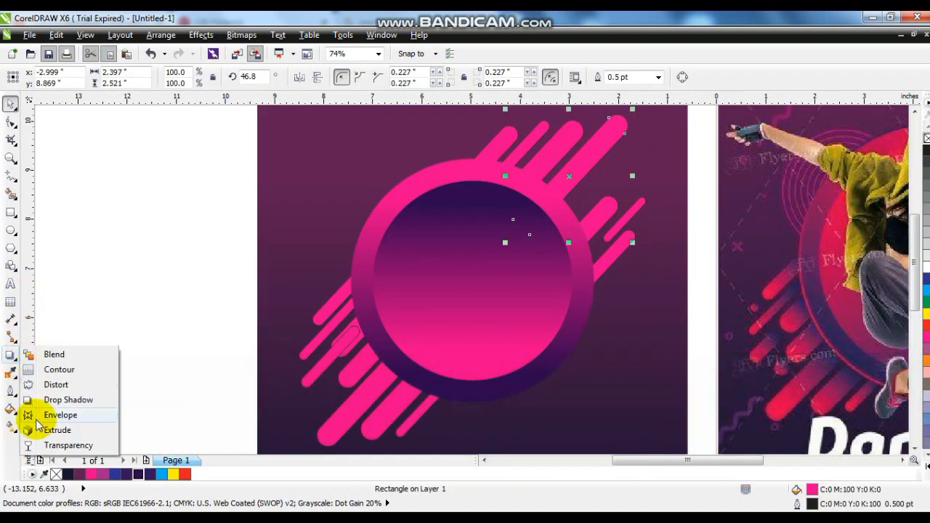
left_click(51, 445)
left_click_drag(627, 122, 577, 238)
left_click(604, 211)
left_click_drag(660, 179, 584, 287)
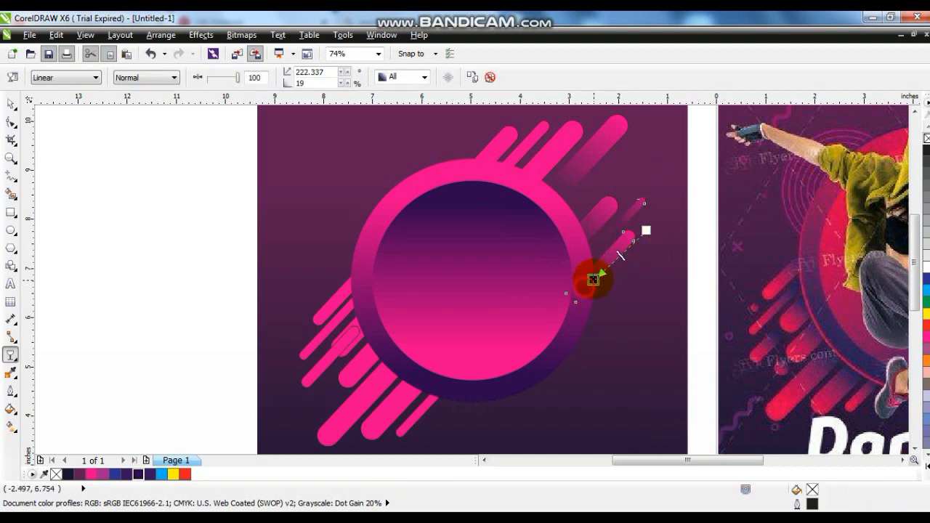
Fade the remaining three bars above the circle toward it with linear transparency
left_click(558, 151)
left_click_drag(566, 139, 532, 189)
left_click_drag(534, 145, 489, 159)
left_click(505, 143)
Fade the three outermost bars at the circle's lower left toward it with linear transparency
left_click(324, 314)
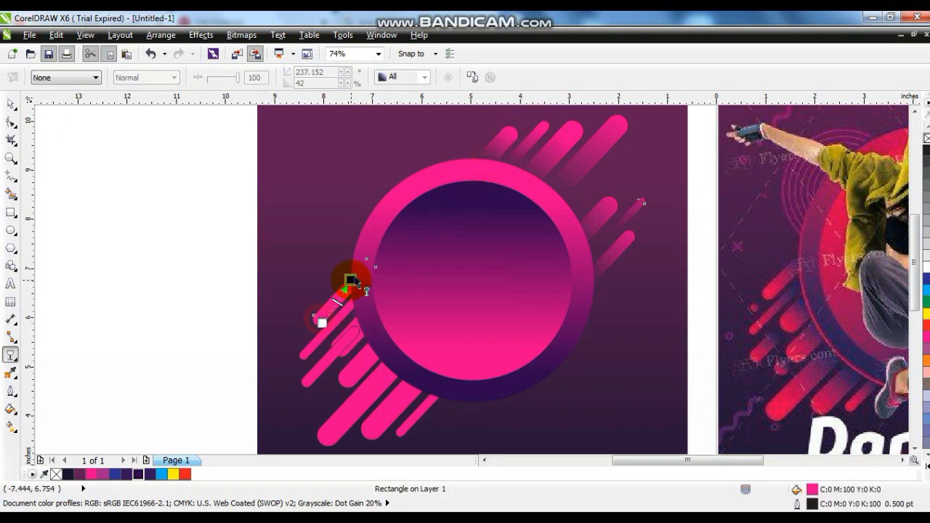
left_click_drag(351, 281, 350, 280)
left_click(331, 323)
left_click_drag(315, 338, 357, 302)
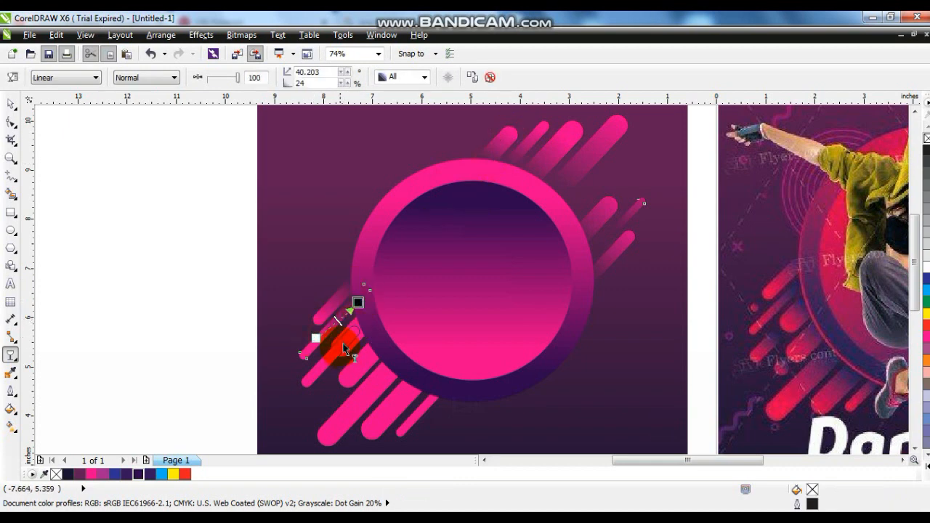
left_click(330, 362)
left_click_drag(310, 385, 327, 366)
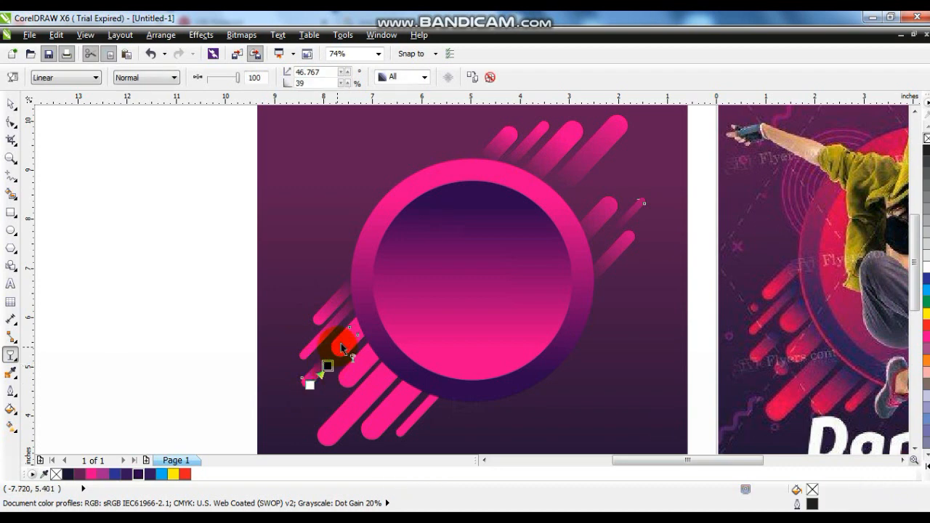
Fade the remaining five bars below and left of the circle toward it with linear transparency
left_click(359, 340)
left_click_drag(333, 354, 371, 315)
left_click(338, 390)
left_click_drag(380, 348, 378, 349)
left_click(336, 428)
left_click_drag(342, 424, 402, 380)
left_click(376, 431)
left_click_drag(402, 380, 411, 383)
left_click(423, 410)
left_click_drag(409, 429, 452, 399)
left_click_drag(452, 399, 446, 399)
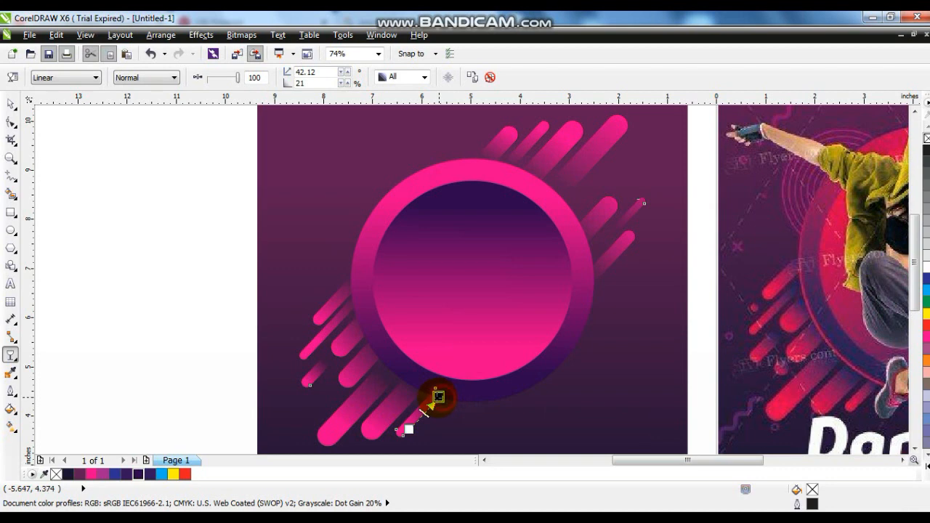
left_click(11, 104)
left_click(164, 242)
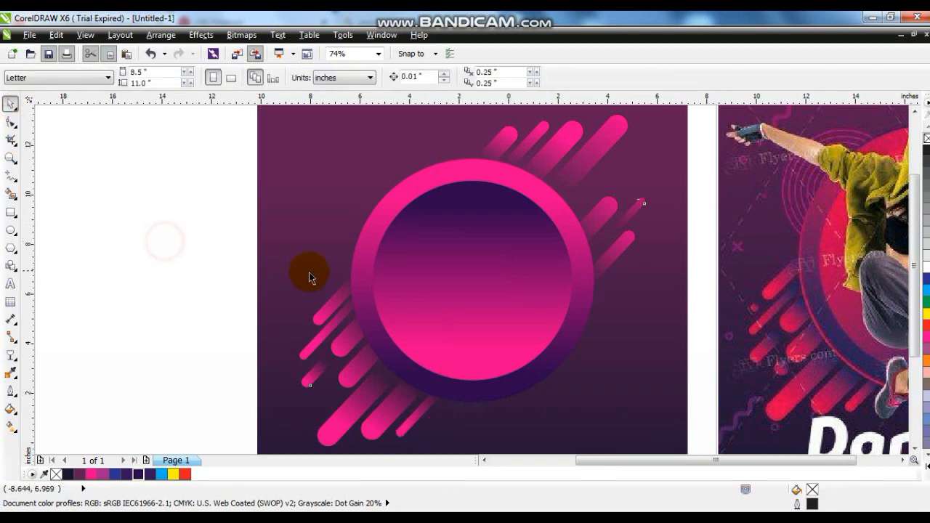
Select the circles and bars on the gradient background, and bring the cut-out dancer image to the front
key("F3")
left_click(322, 235)
left_click(221, 190)
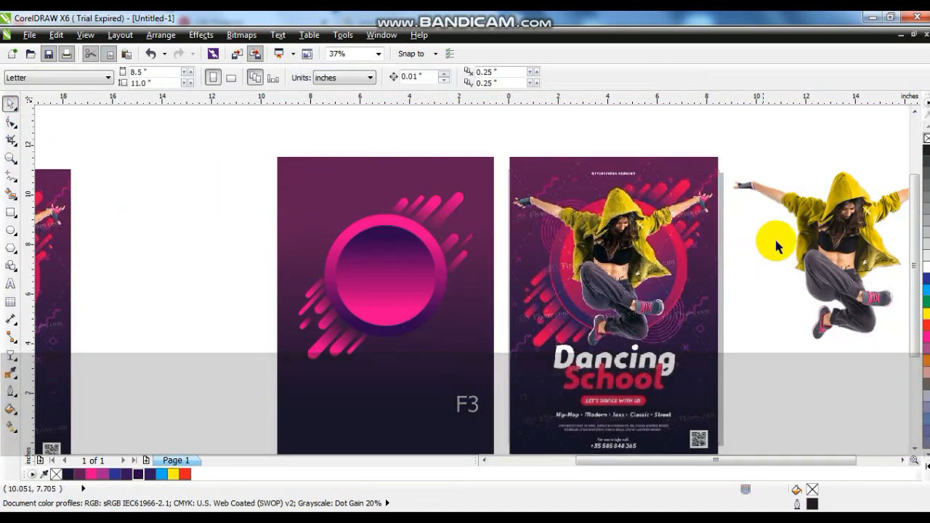
left_click(775, 237)
left_click_drag(195, 150, 503, 405)
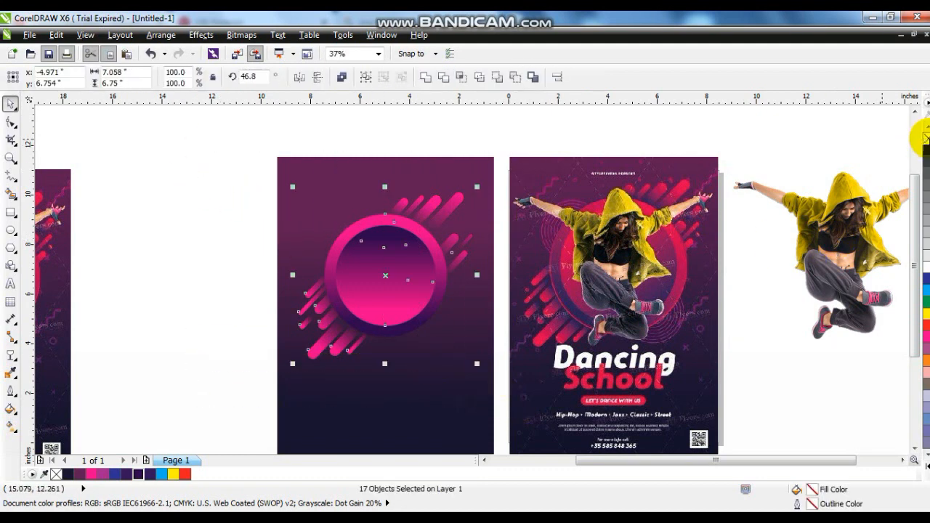
left_click(848, 209)
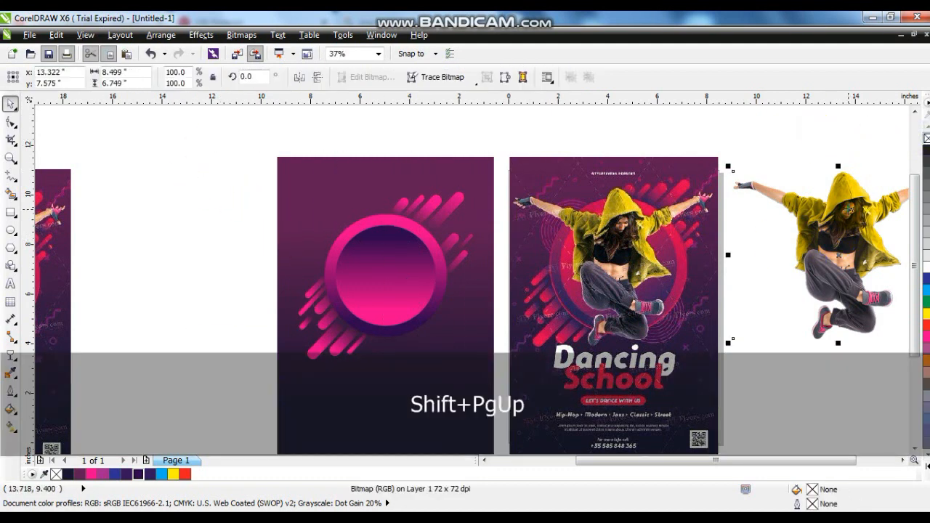
Center the cut-out dancer horizontally over the circle on the gradient flyer background
left_click(407, 266, "shift")
key("c")
key("Escape")
left_click(494, 180)
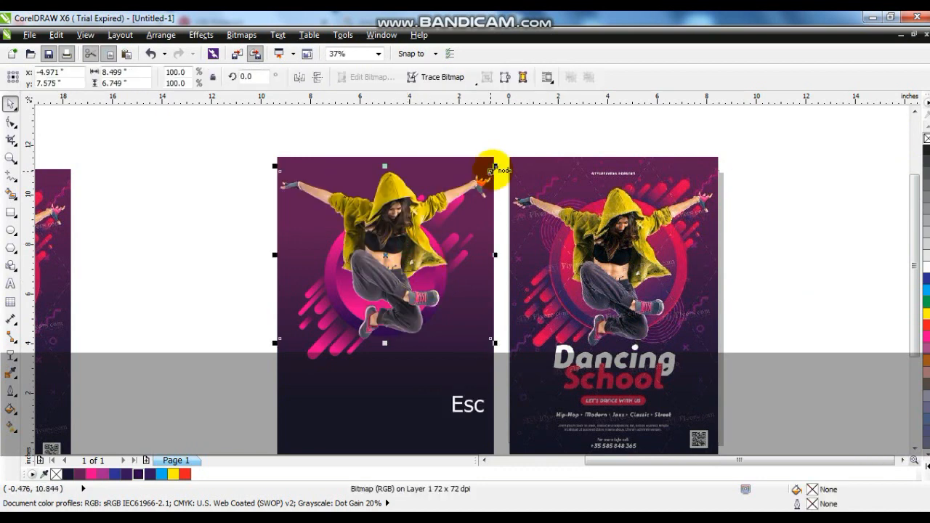
Scale the dancer down slightly and fine-tune its position over the circle
left_click_drag(491, 169, 485, 174)
left_click_drag(415, 247, 412, 252)
left_click(402, 258)
left_click(276, 166)
left_click(296, 161)
key("F3")
key("Escape")
left_click_drag(312, 156, 612, 353)
key("shift+F2")
key("Escape")
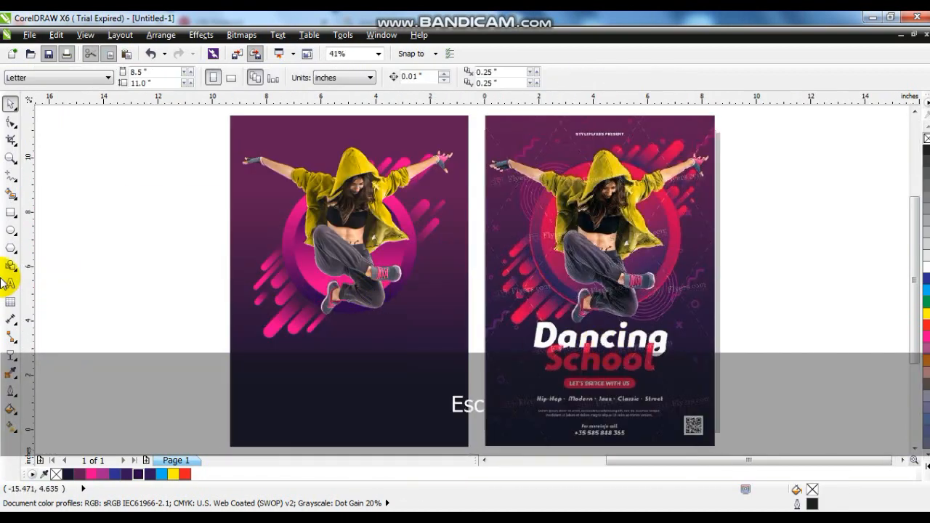
Add the two-line text "Dancing School" in the blank area beside the flyer and set its font to Austere
left_click(9, 282)
left_click(100, 300)
key("Caps_Lock")
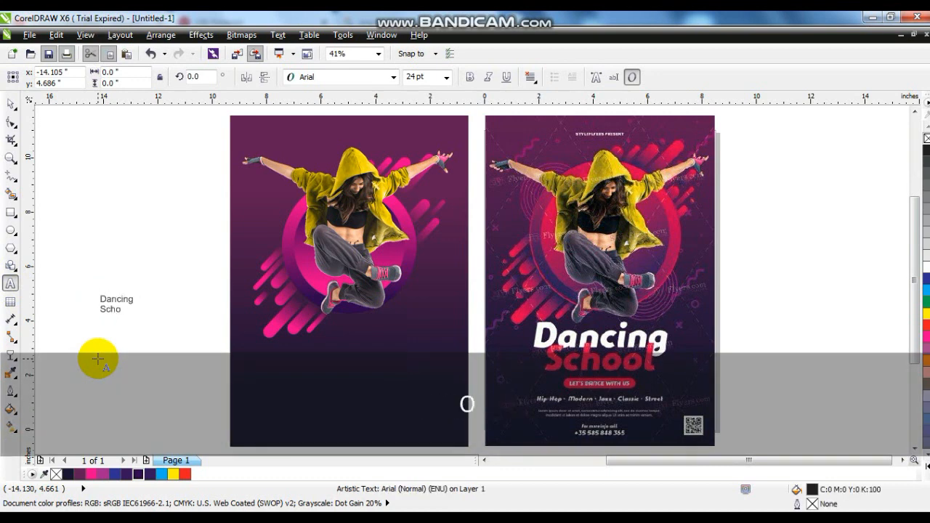
left_click(11, 104)
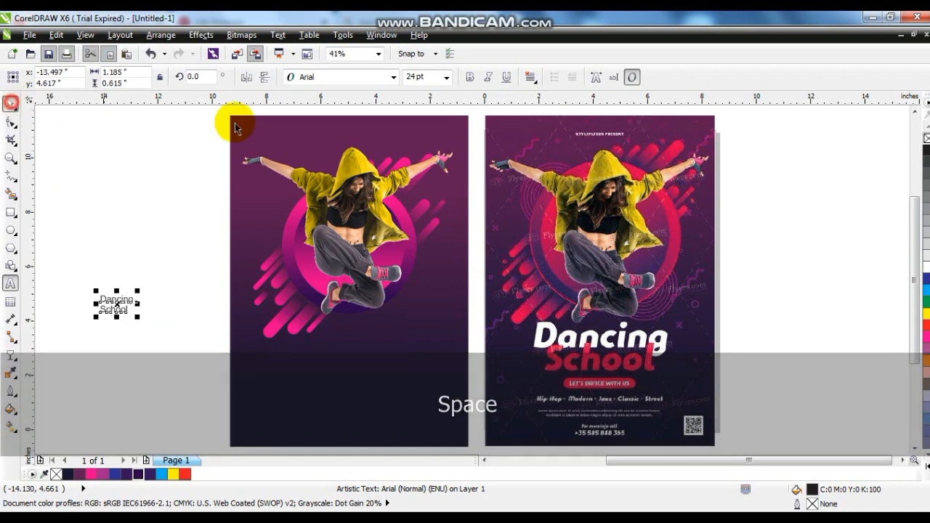
left_click(339, 77)
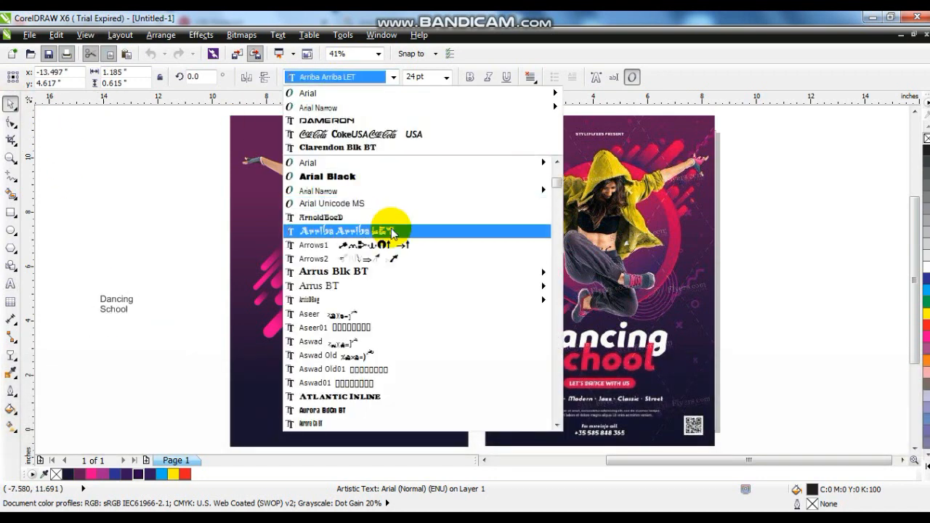
scroll(390, 231, "down", 5)
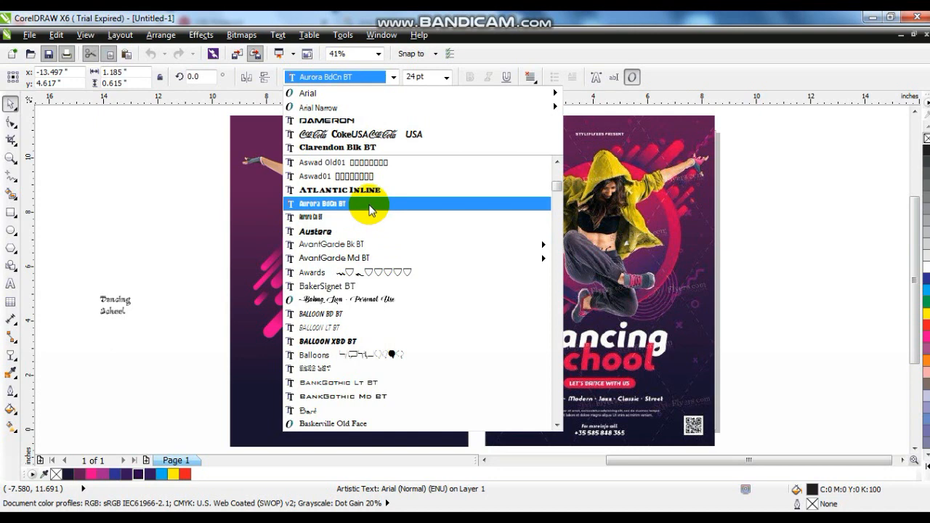
left_click(343, 232)
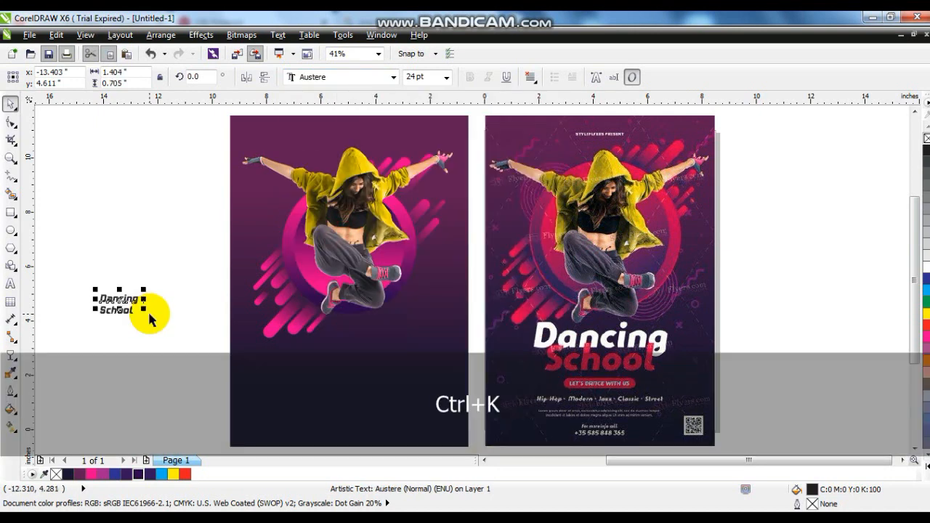
Split the two text lines apart, then enlarge "Dancing" in white and place it below the dancer
left_click_drag(143, 309, 357, 359)
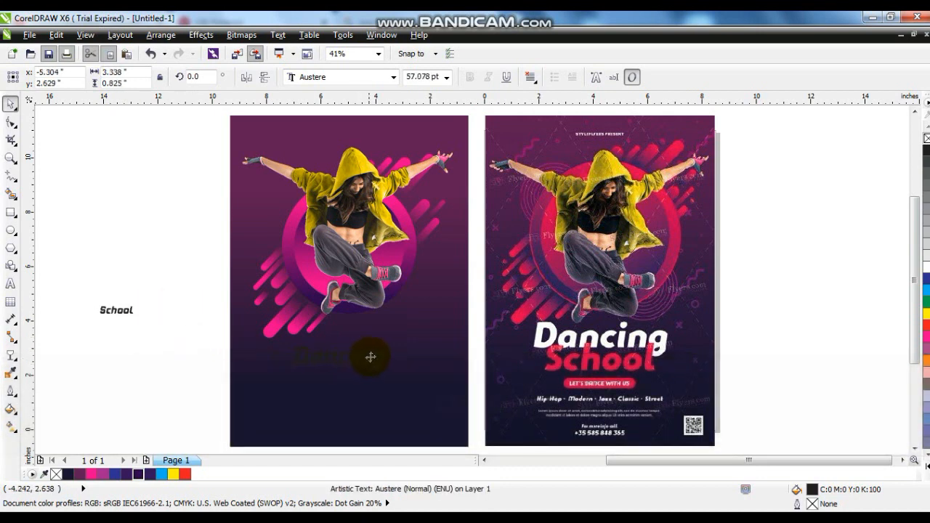
left_click(926, 269)
left_click_drag(391, 341, 418, 328)
Enlarge "School" to about 57 pt, place it directly under "Dancing" and fill it with magenta-pink
left_click(134, 320)
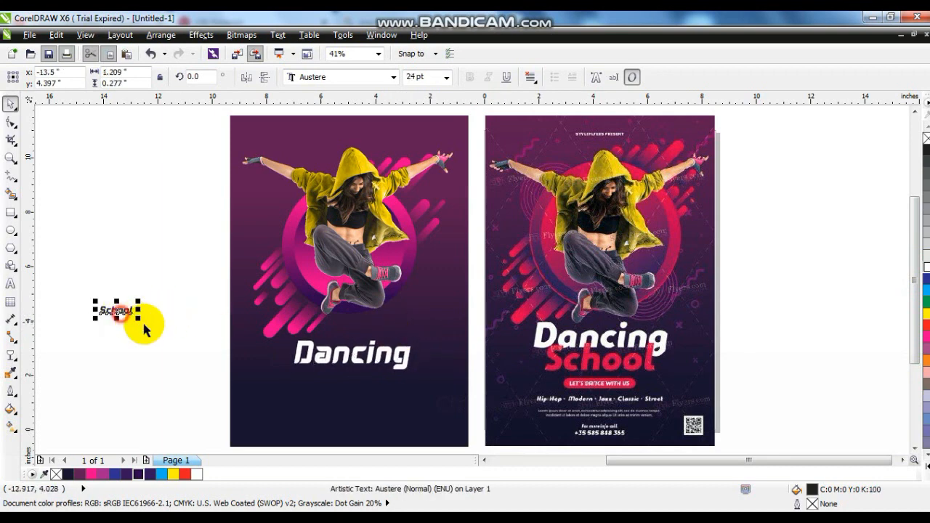
left_click_drag(139, 319, 183, 348)
left_click_drag(147, 323, 352, 382)
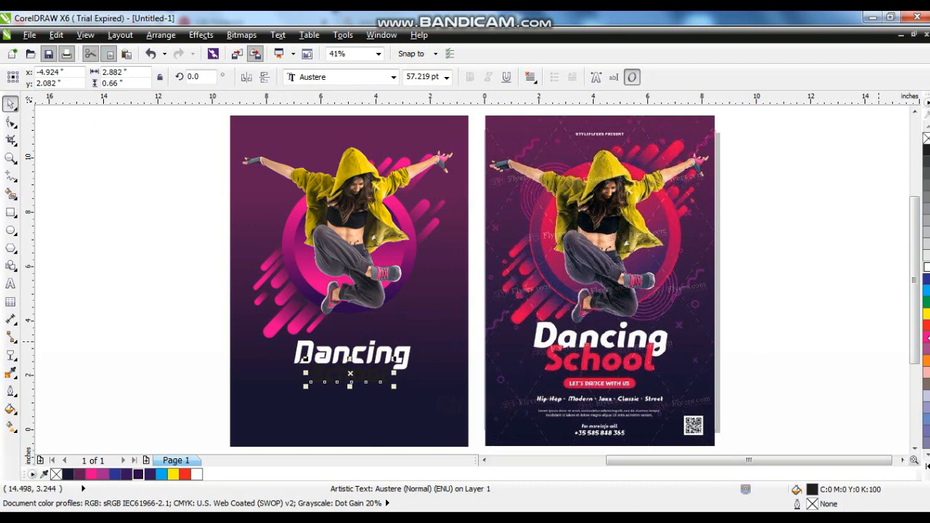
left_click(926, 313, "ctrl")
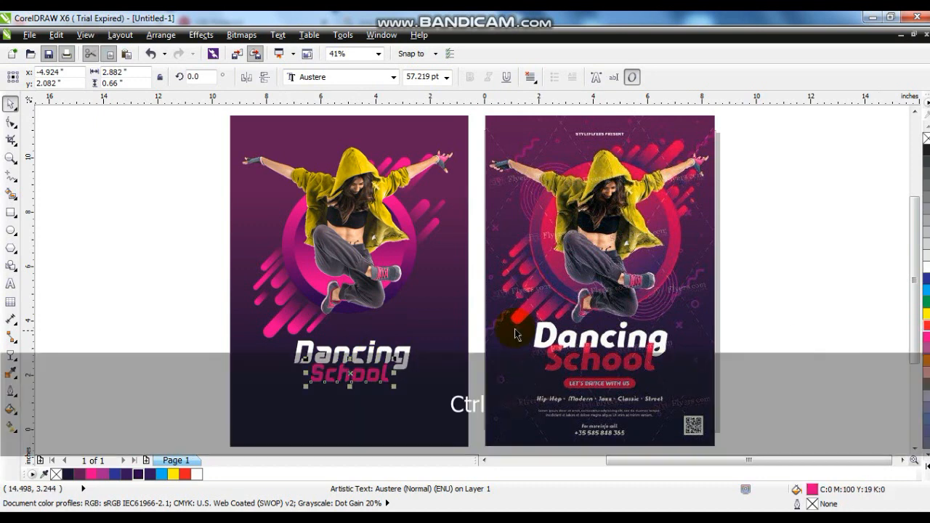
Adjust the size and position of both title words together below the dancer
left_click_drag(172, 332, 420, 389)
left_click_drag(370, 358, 369, 362)
left_click(151, 312)
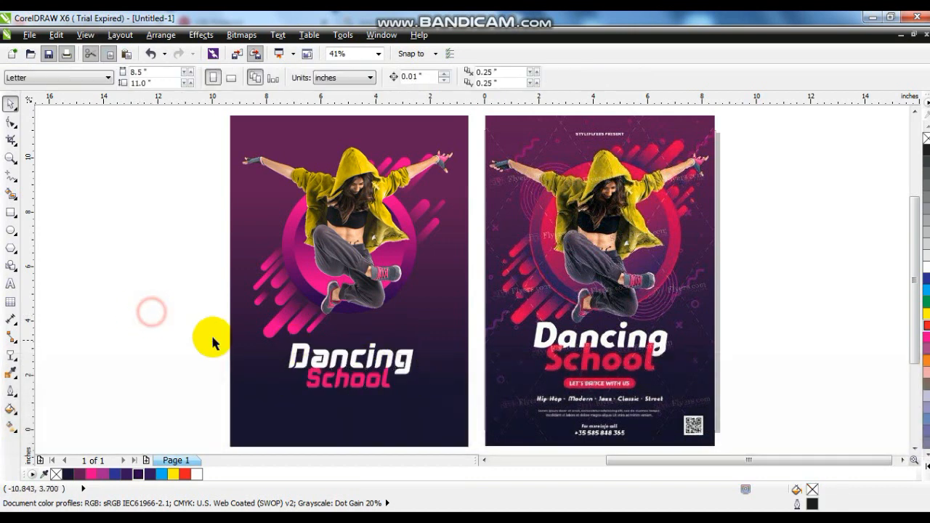
Draw a circle about 3.56 inches in diameter in the blank area beside the flyer
left_click(10, 159)
left_click_drag(67, 146, 287, 302)
left_click(12, 228)
left_click_drag(172, 204, 376, 408)
left_click(10, 104)
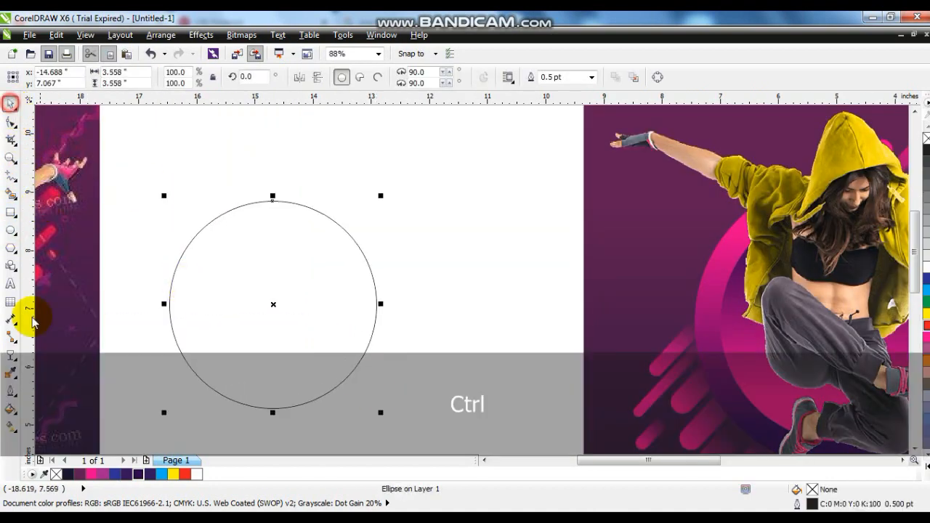
Try 2 pt and 8 pt outline widths on the circle
left_click(10, 390)
left_click(45, 311)
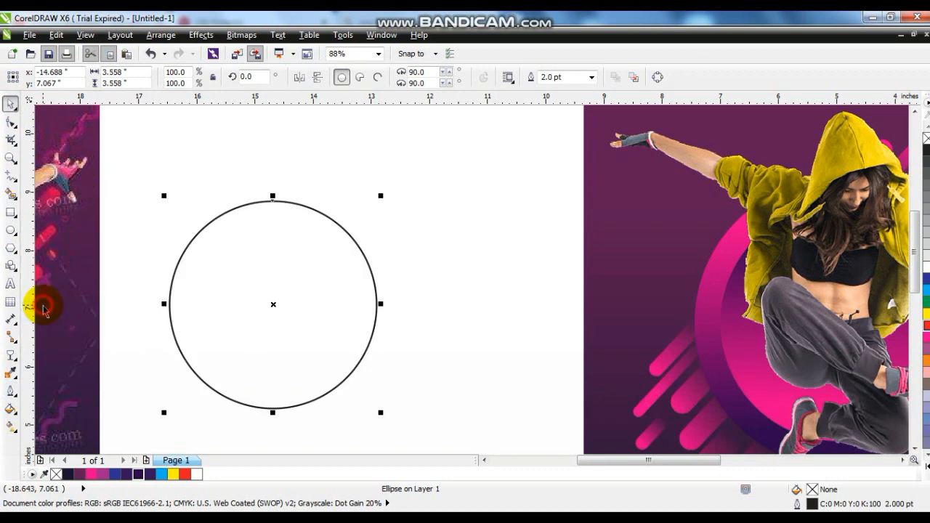
left_click(10, 390)
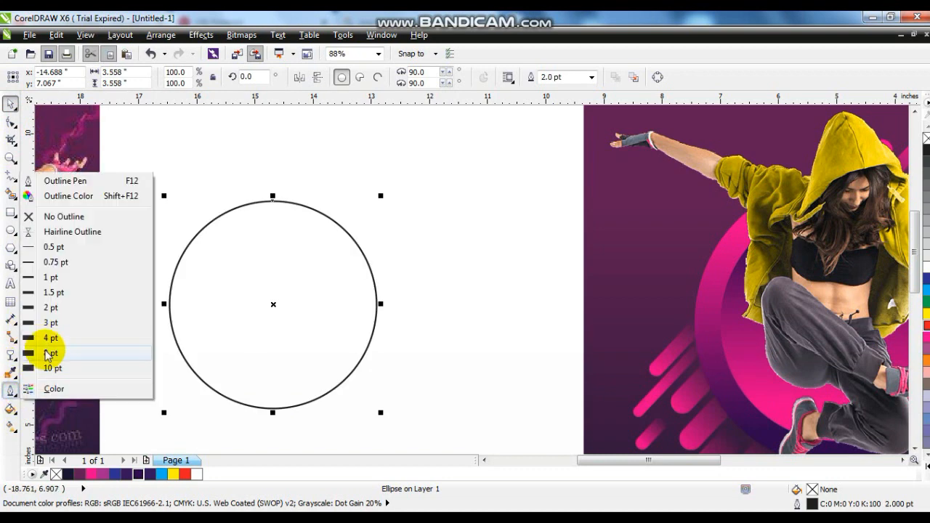
left_click(47, 353)
Set the circle's outline to 4 pt and convert the outline to an object
left_click(13, 391)
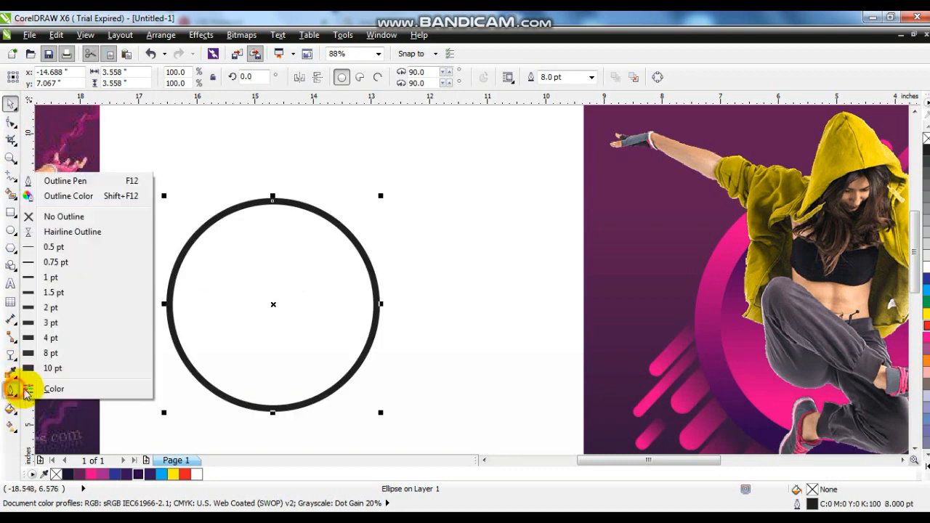
left_click(52, 339)
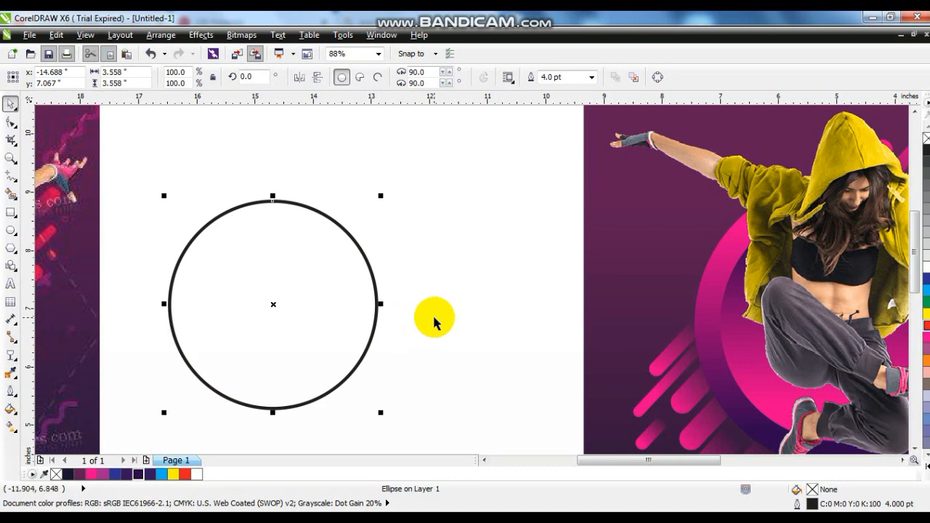
key("shift+ctrl+q")
left_click(429, 241)
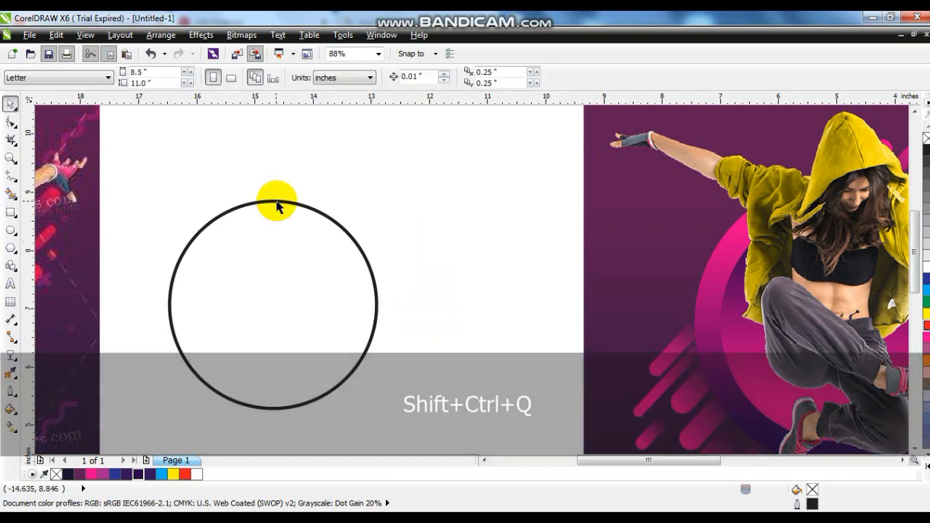
Duplicate the ring scaled slightly inward about its center, and repeat until concentric rings surround a small open middle
left_click(277, 206)
left_click_drag(382, 194, 379, 202)
key("ctrl+r")
key("ctrl+r")
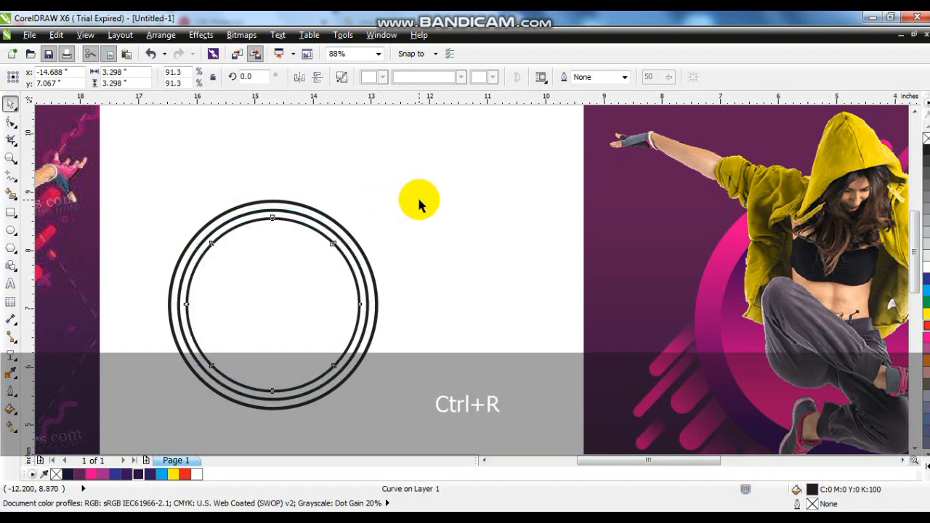
key("ctrl+r")
key("ctrl+r")
key("ctrl+r")
key("ctrl+r")
key("ctrl+r")
key("ctrl+r")
key("ctrl+r")
key("ctrl+r")
Combine all the concentric rings into one curve and fill it with magenta
left_click_drag(428, 187, 149, 427)
left_click(339, 78)
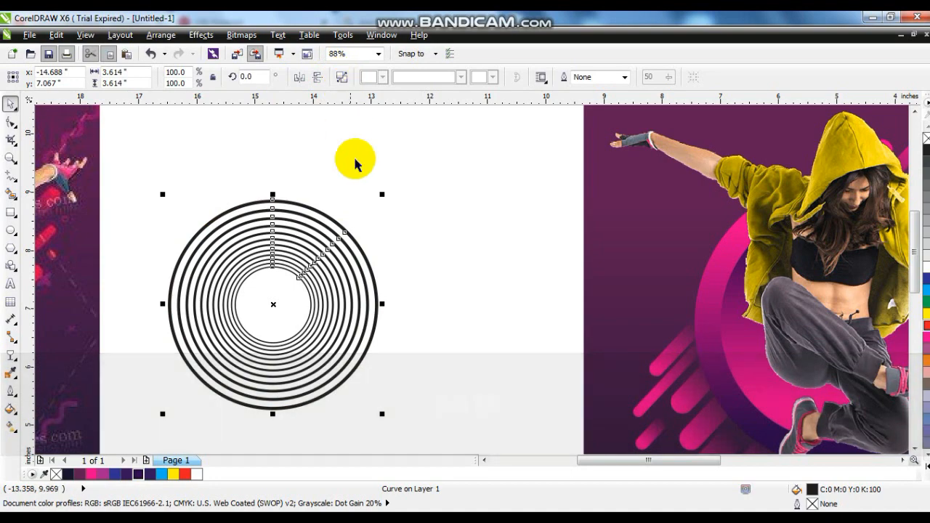
left_click(91, 475)
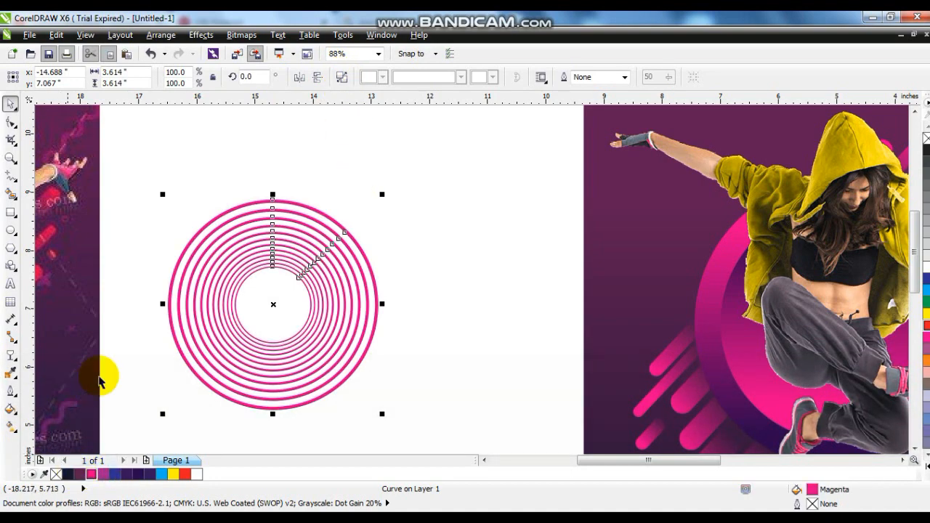
Move the concentric rings onto the flyer over the dancer's raised arm beside the hood and scale them to about 2.74 inches
key("F3")
left_click_drag(377, 315, 583, 280)
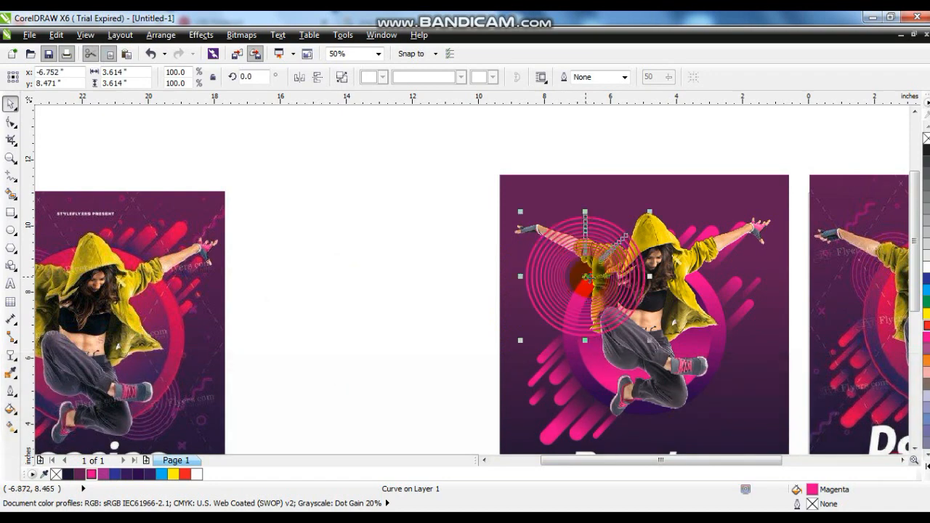
left_click_drag(647, 211, 632, 227)
Apply uniform transparency of 50 to the concentric rings
left_click(13, 356)
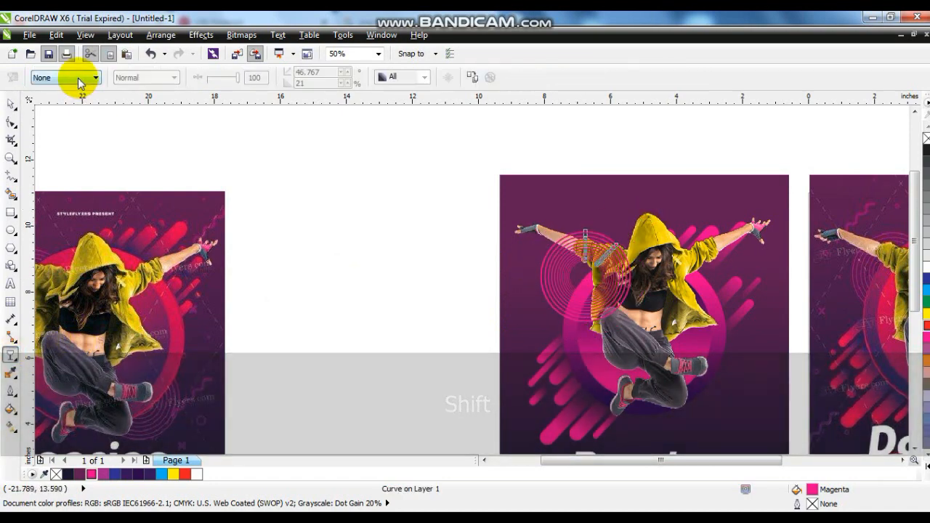
left_click(73, 77)
left_click(70, 99)
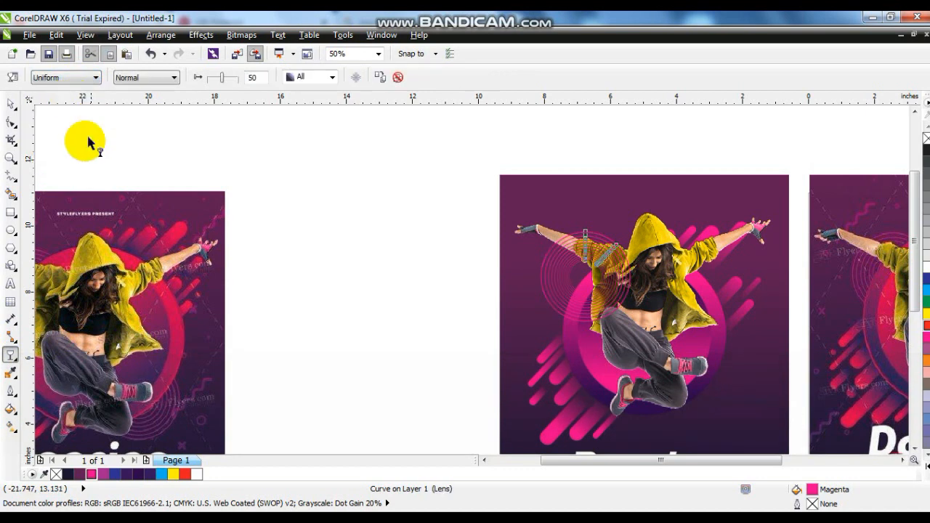
Place the concentric rings inside the flyer's gradient background rectangle with PowerClip
left_click(10, 104)
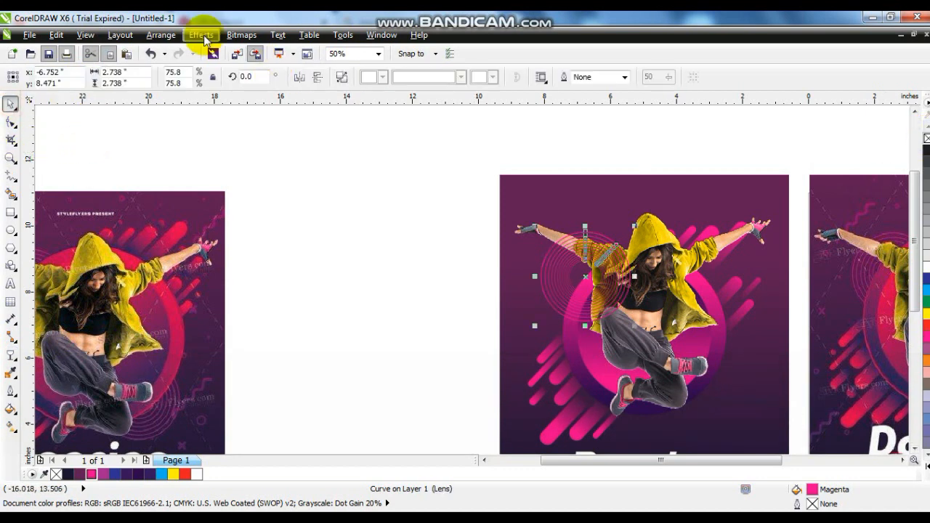
left_click(201, 34)
left_click(327, 228)
left_click(559, 195)
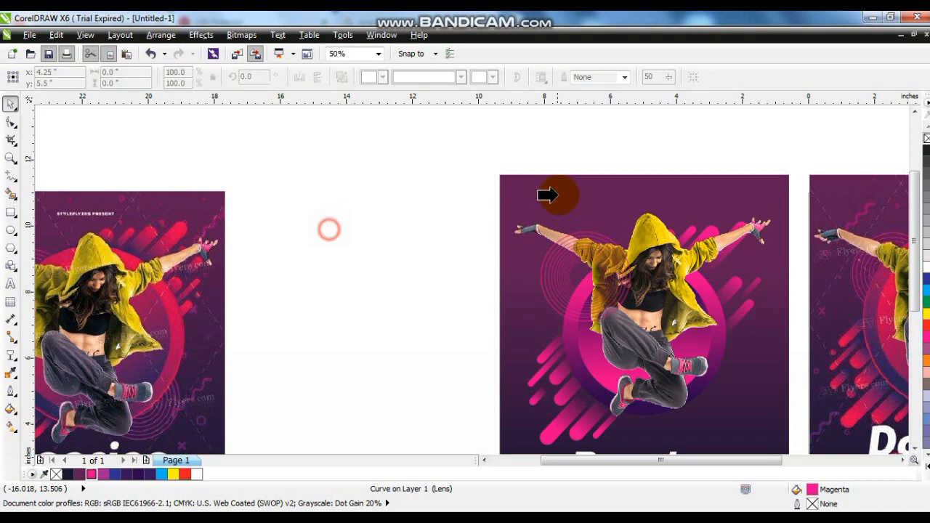
key("shift+F2")
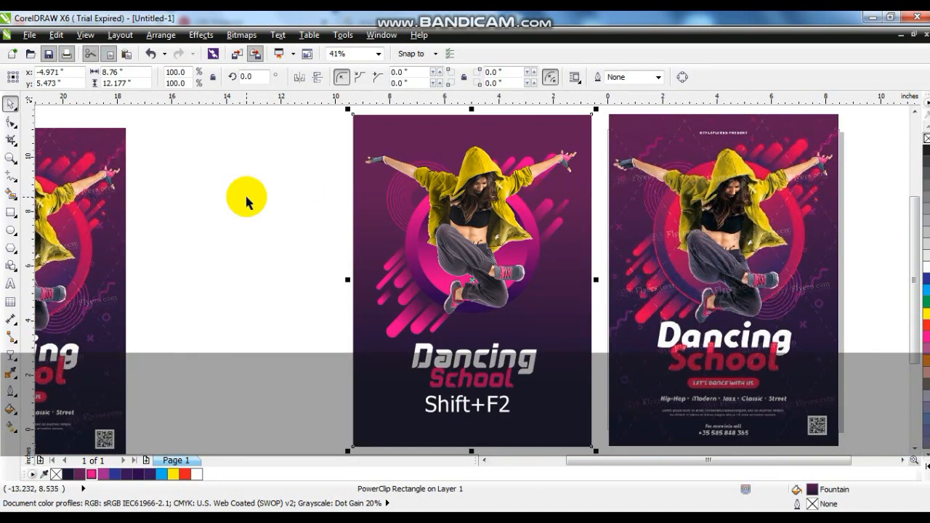
left_click(245, 194)
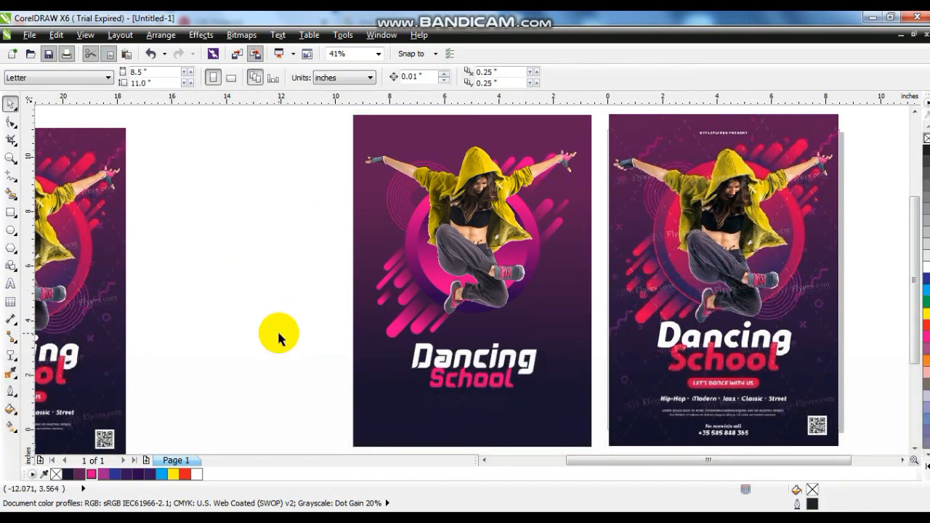
Move the "Dancing" and "School" title words up slightly toward the dancer
left_click_drag(288, 336, 543, 393)
left_click_drag(513, 361, 512, 352)
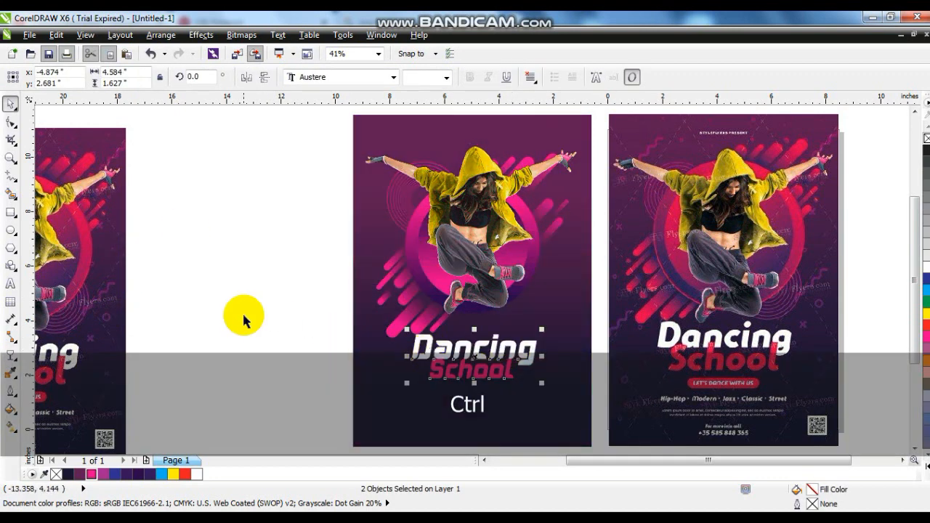
left_click(240, 312)
Draw a rectangle about 3.66 by 0.55 inches below "School" and round its corners fully to about 0.273 inches
left_click(10, 158)
left_click_drag(281, 270, 828, 445)
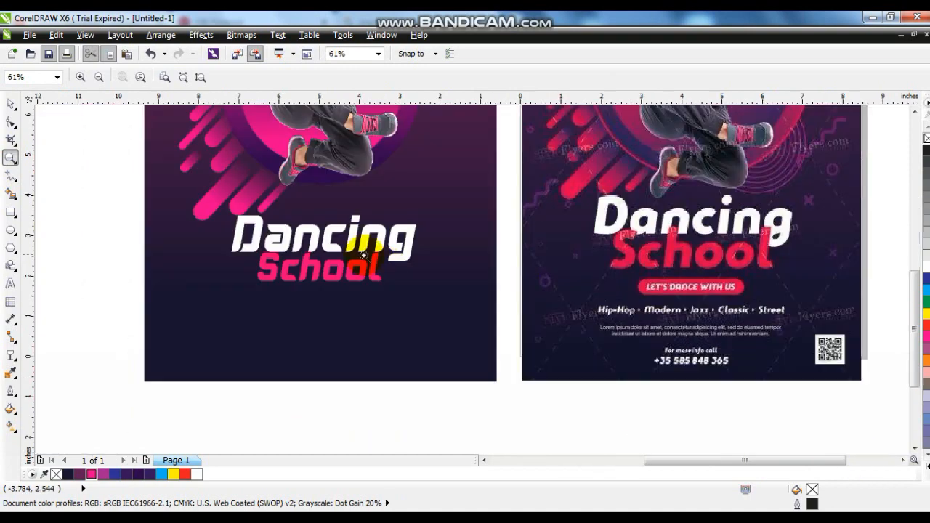
left_click(11, 213)
mouse_move(249, 292)
left_mouse_down()
mouse_move(301, 312)
mouse_move(399, 317)
left_mouse_up()
left_click(10, 121)
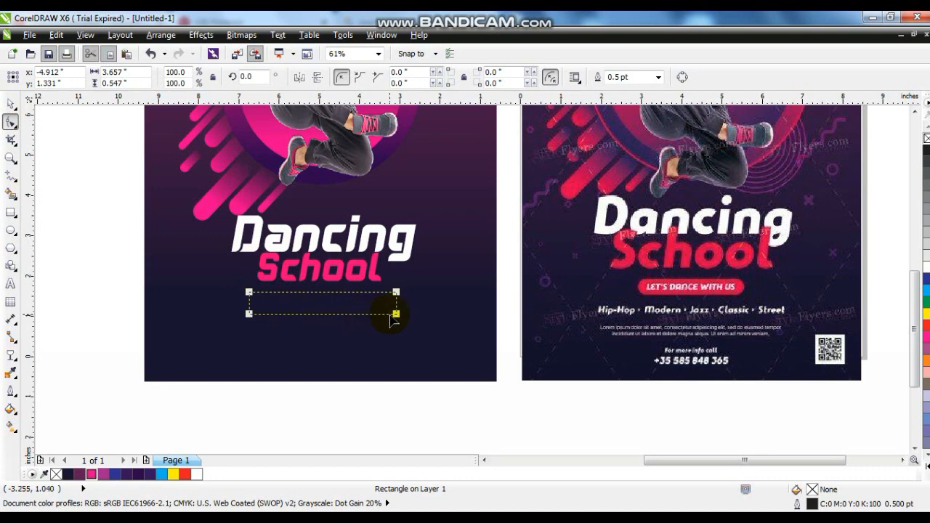
left_click_drag(372, 310, 348, 312)
Fill the rounded bar with magenta-pink, scale it down slightly and center it horizontally under "School"
left_click(11, 103)
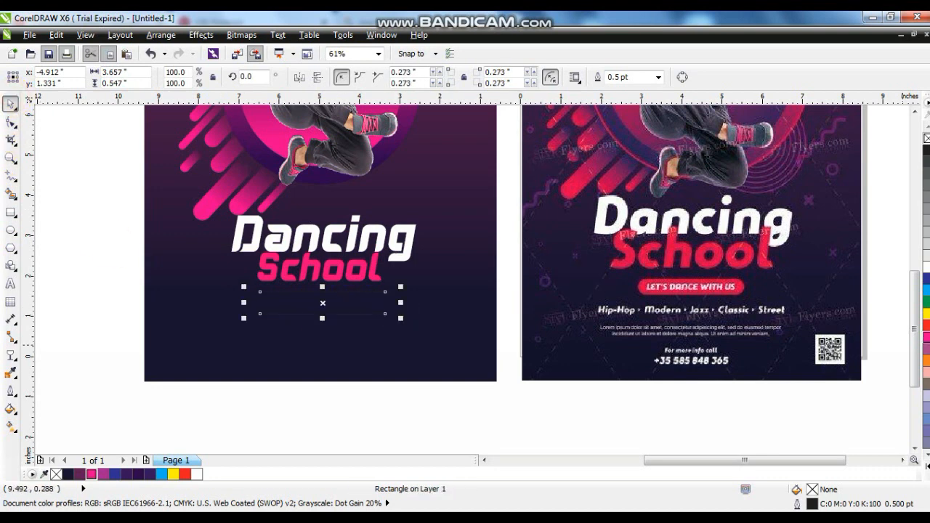
left_click(926, 336)
left_click_drag(400, 319, 385, 307)
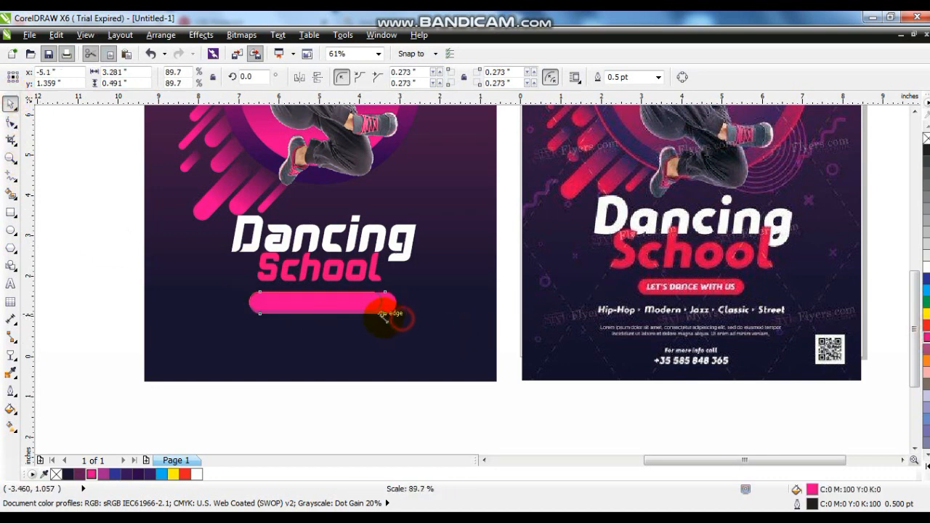
left_click(311, 268, "shift")
key("c")
Copy the "School" text below the rounded bar and replace its wording with "lets dance with us"
left_click_drag(291, 266, 312, 341)
left_click(11, 285)
key("shift+Home")
type("Le")
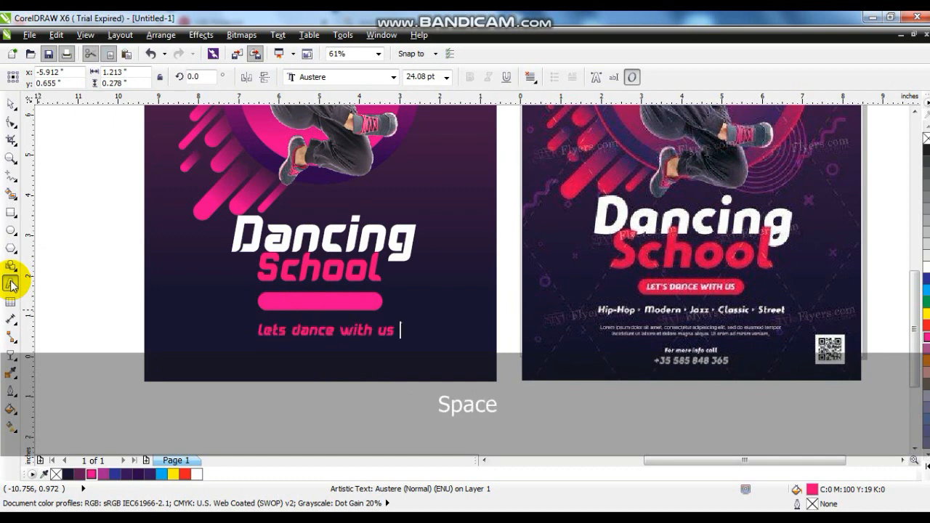
left_click(11, 104)
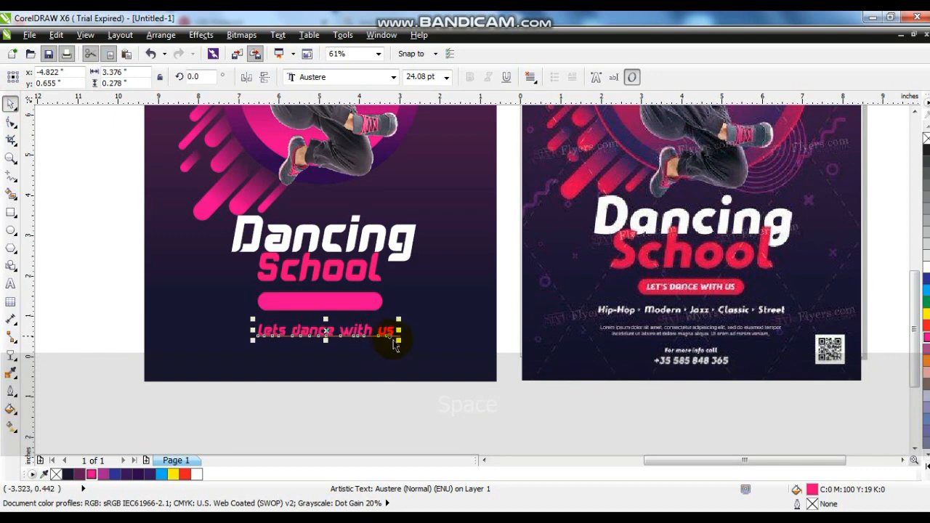
Scale the "lets dance with us" text to about 2.2 inches wide, color it white and center it on the rounded bar
left_click_drag(385, 334, 357, 338)
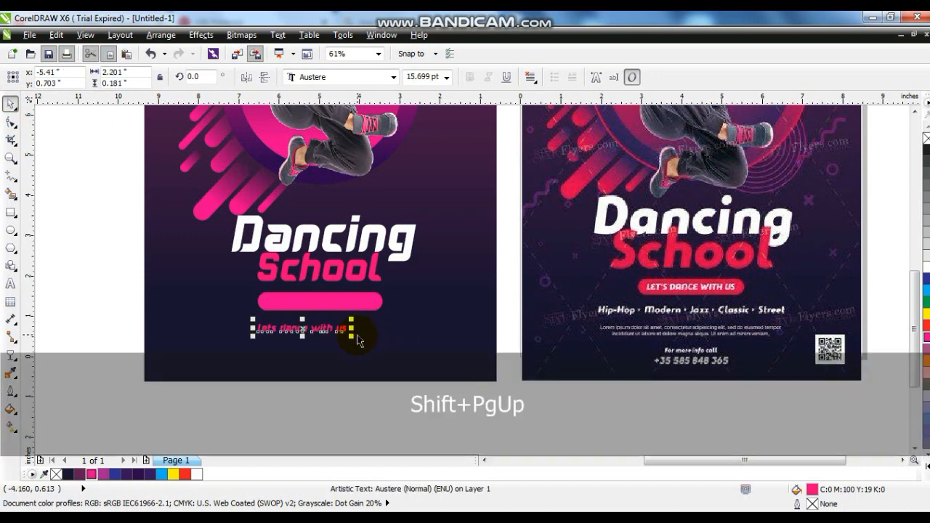
left_click(331, 304, "shift")
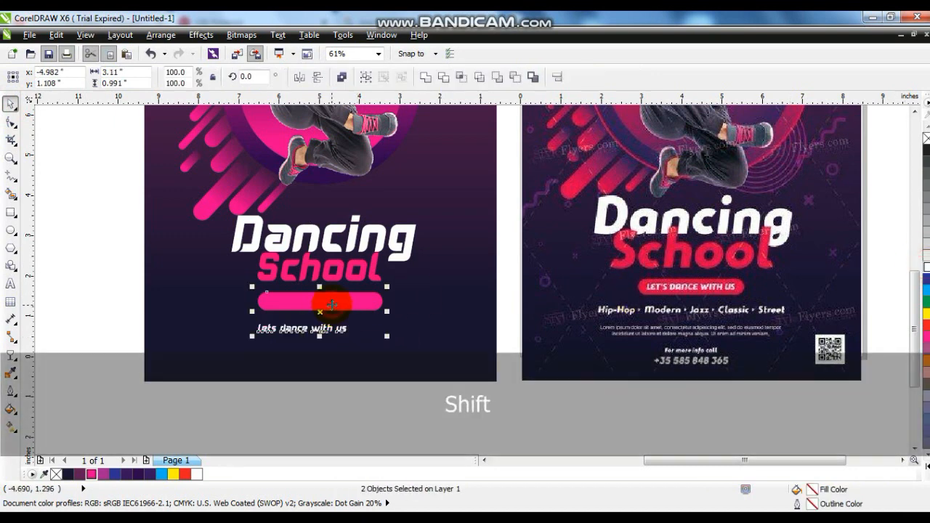
key("Escape")
Copy the tagline below the rounded bar and replace its wording with "hip Hop - Modern - Jazz - Classic - Street"
left_click_drag(330, 316, 301, 323)
right_click(301, 323)
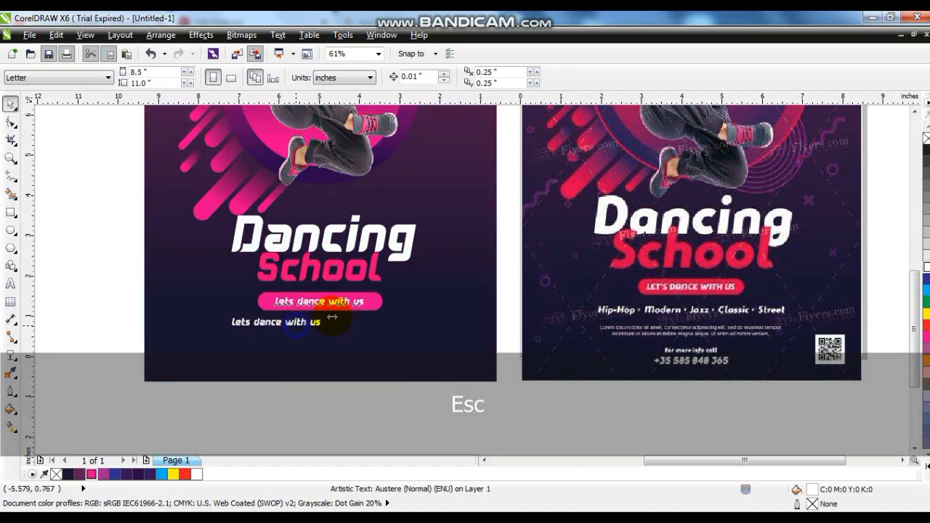
left_click(9, 280)
key("shift+Home")
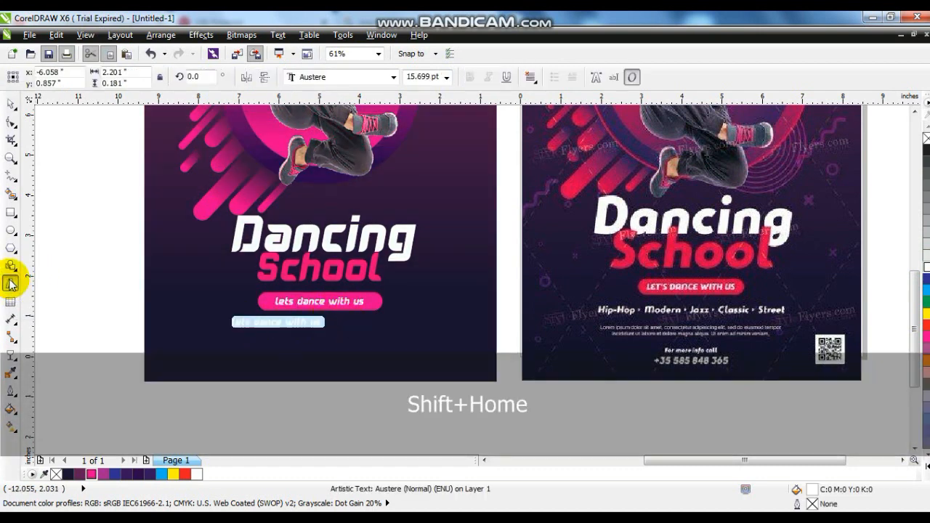
type("hi")
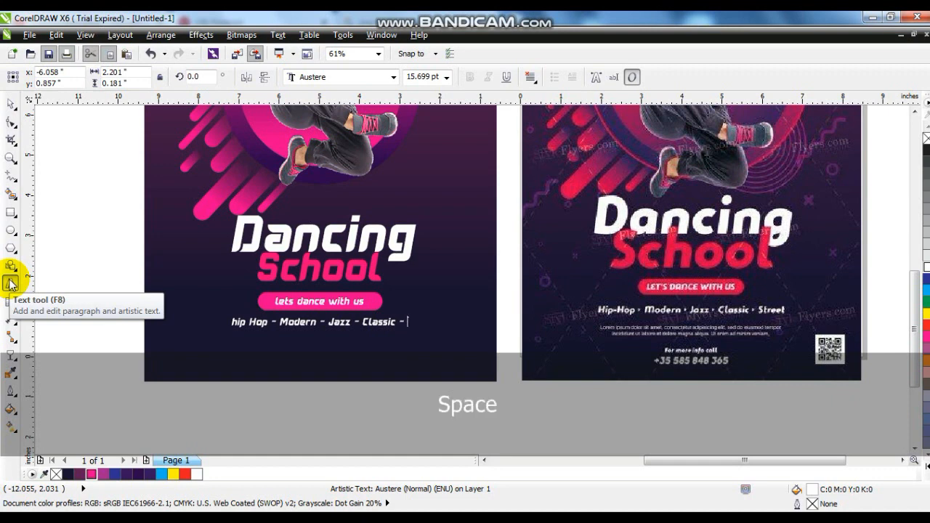
key("space")
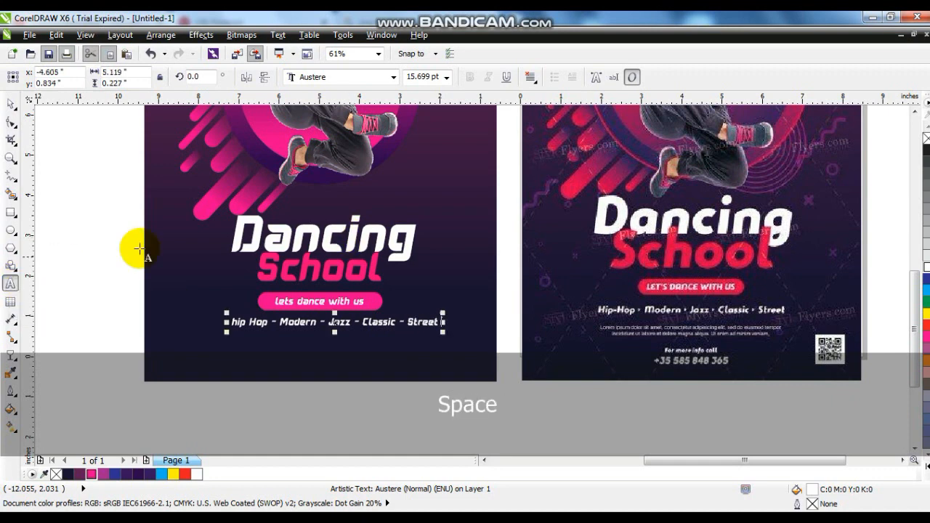
Center the dance-styles line horizontally on the flyer background
left_click(222, 305, "shift")
key("c")
key("Escape")
Copy the dance-styles line further down and replace its wording with "for mor information" and a phone number on a second line
left_click_drag(325, 342, 324, 354)
right_click(324, 355)
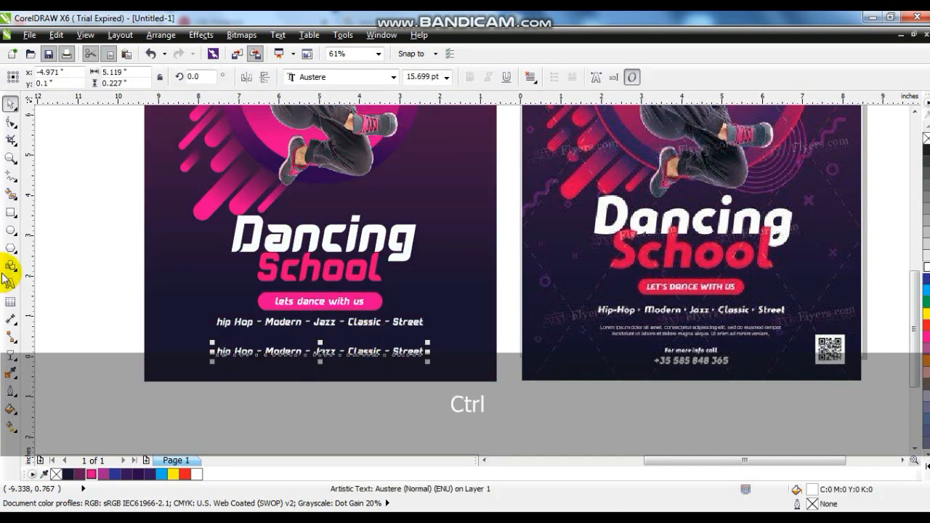
left_click(11, 283)
key("shift+Home")
type("for")
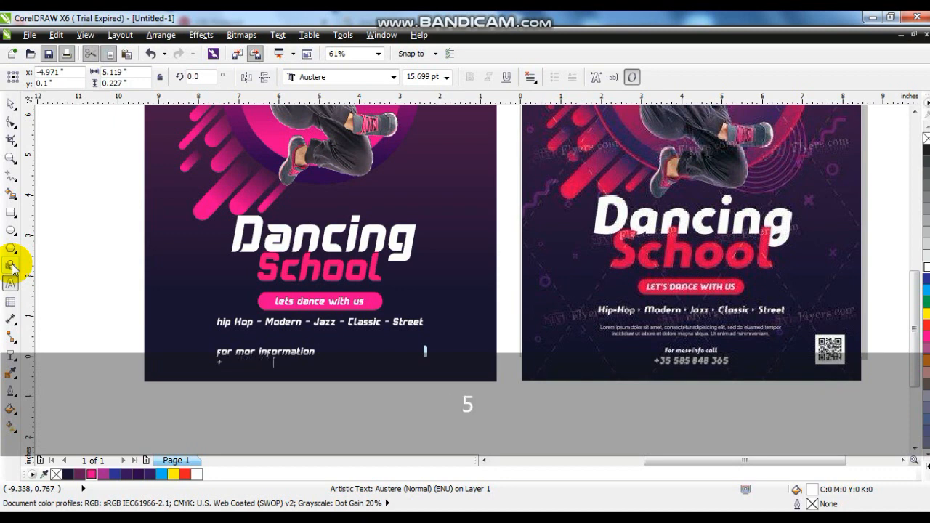
left_click(11, 104)
left_click(73, 306)
left_click_drag(125, 346, 370, 425)
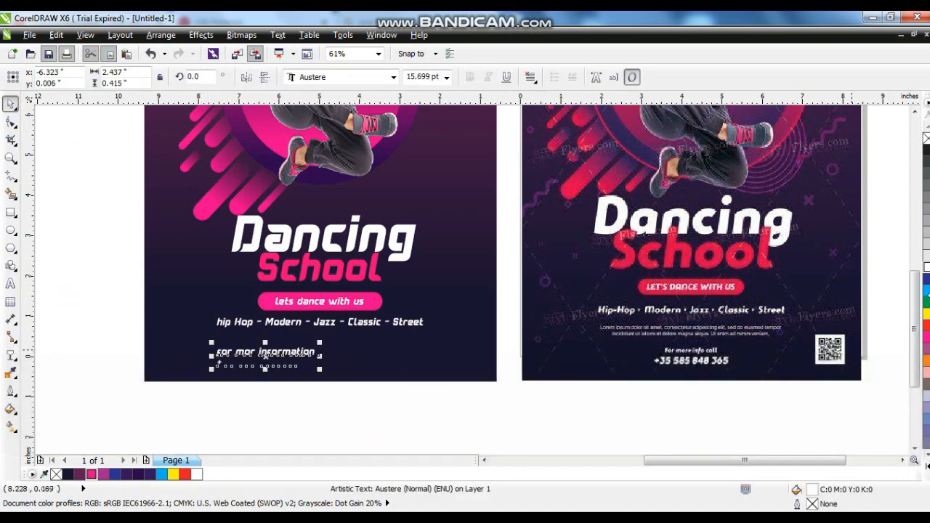
Try the Atlantic Inline and BauerBodni BdCn BT fonts on the contact text
key("shift")
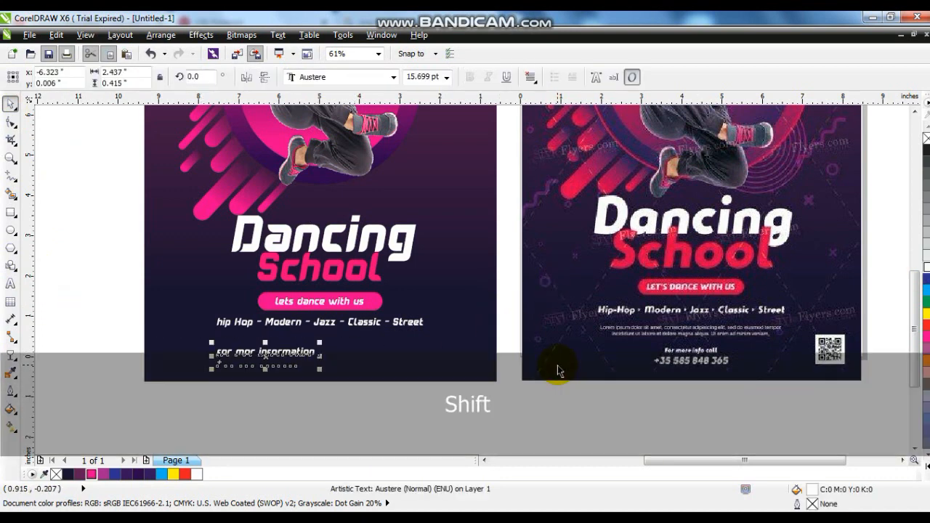
left_click(309, 77)
key("shift")
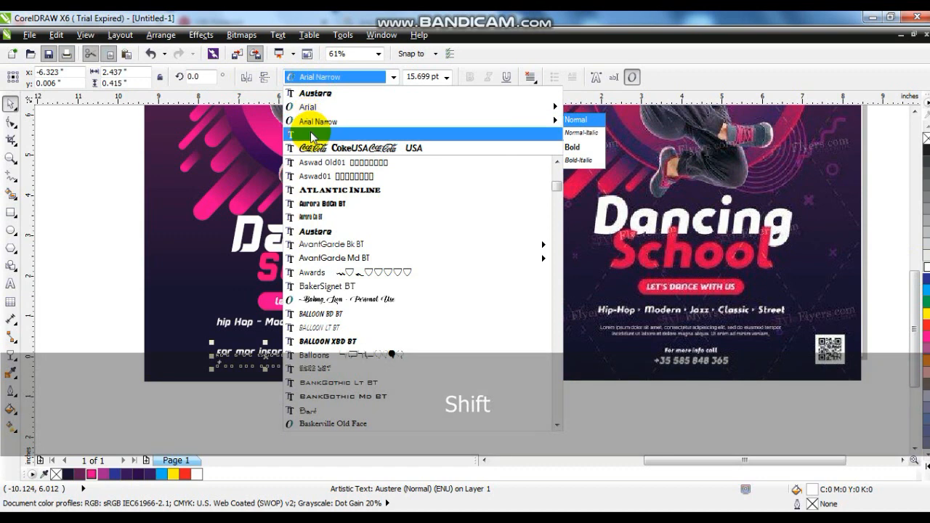
left_click(312, 191)
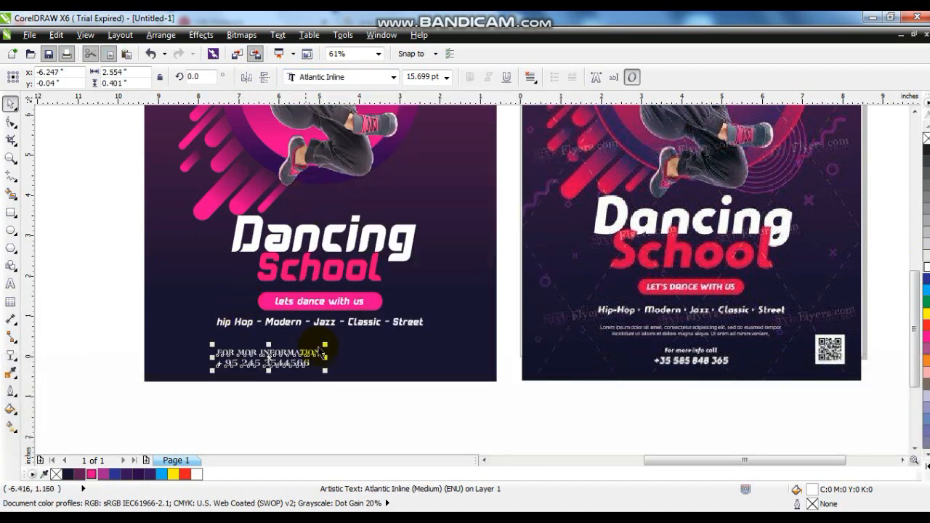
left_click(323, 77)
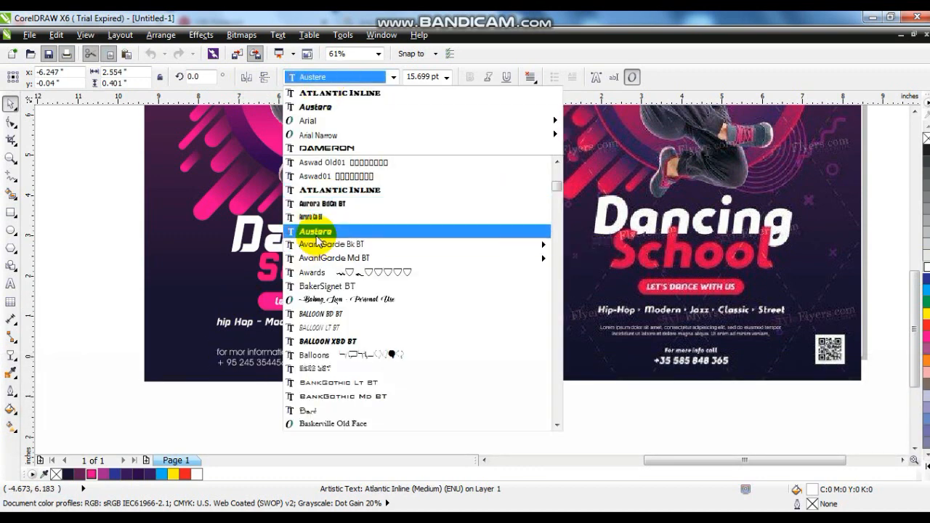
scroll(339, 386, "down", 3)
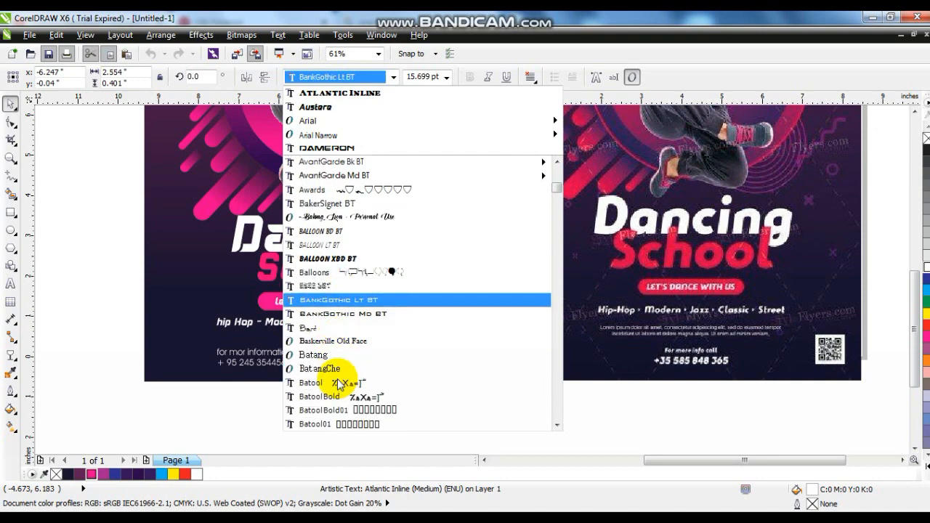
left_click(334, 400)
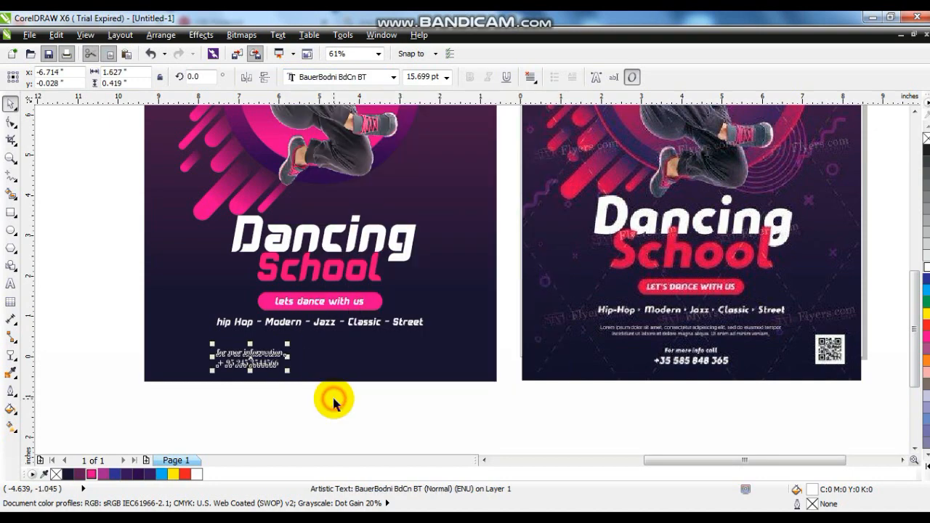
Set the contact text in Arial Bold and center it horizontally on the flyer background
left_click(339, 77)
mouse_move(339, 139)
left_click(573, 159)
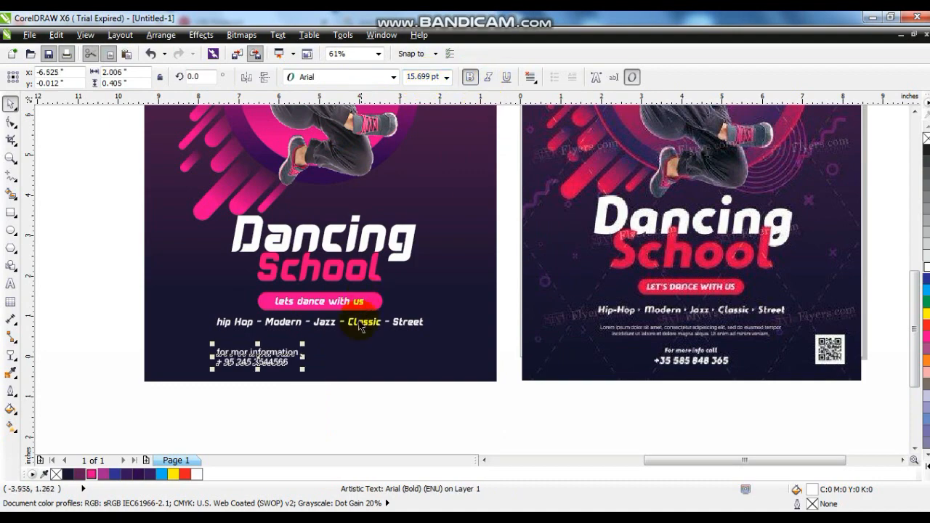
left_click(141, 351, "shift")
key("c")
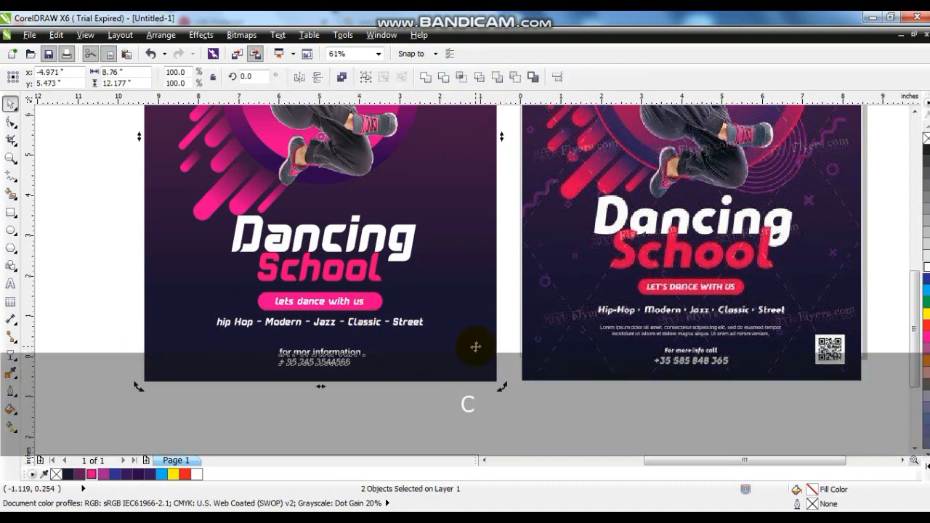
Delete the two leftover objects lying beside the finished flyer
key("F3")
key("Escape")
key("F3")
key("Escape")
left_click(393, 291)
key("Delete")
left_click(608, 255)
key("Delete")
Place a copy of the whole flyer about 16 inches to the left of the original
left_click_drag(602, 195, 438, 358)
left_click_drag(532, 306, 367, 306)
right_click(366, 305)
key("shift+F2")
key("Escape")
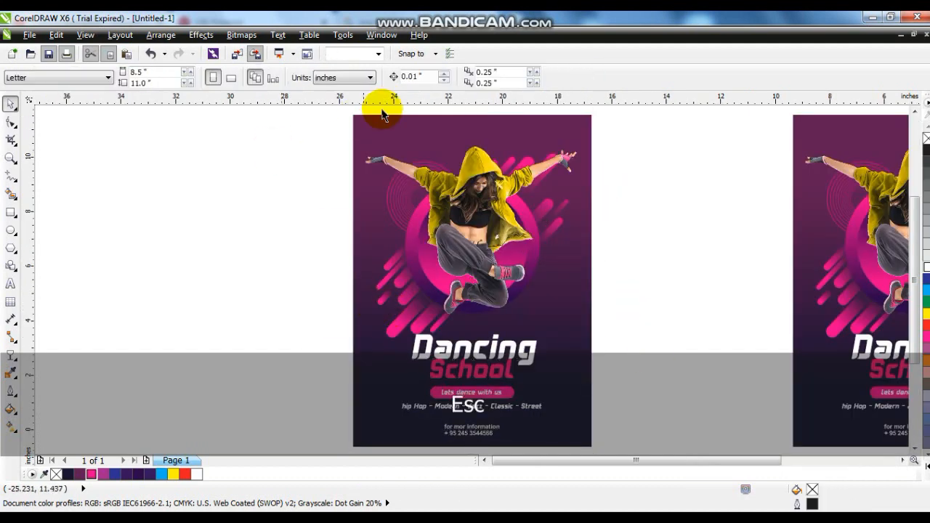
Recolor the copied flyer's background gradient from green at the top to black below, and extend its start past the top edge
left_click(385, 125)
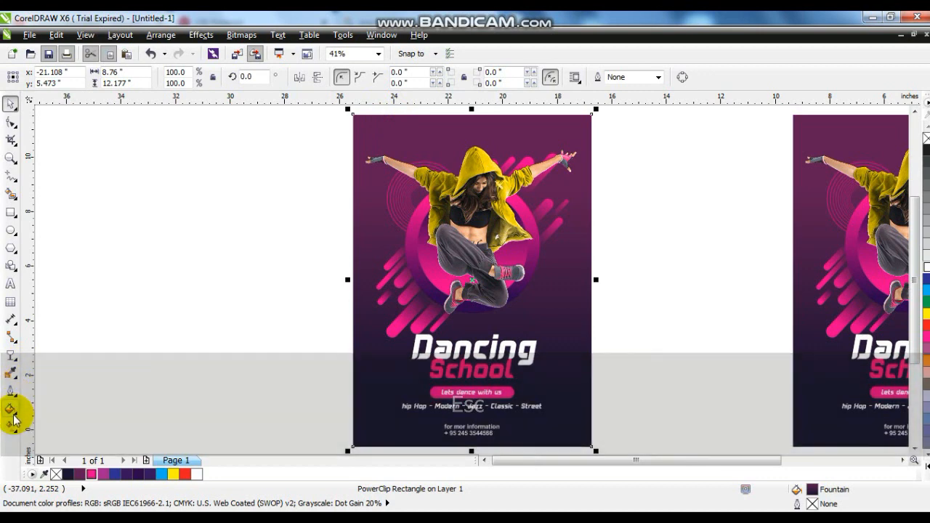
key("g")
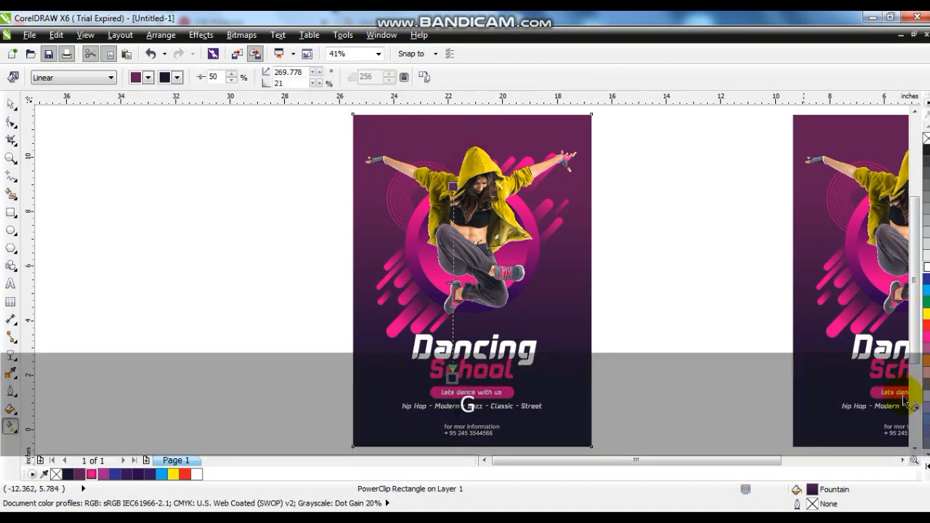
left_click(922, 459)
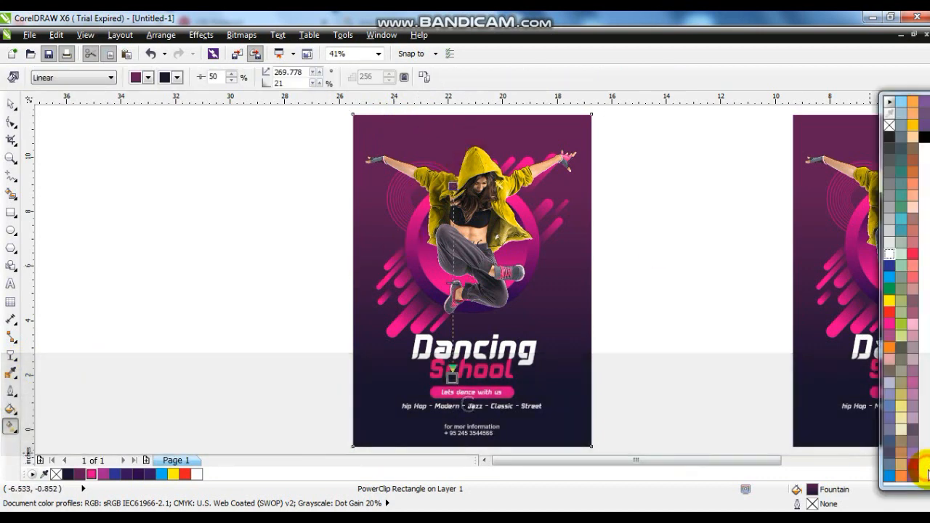
left_click_drag(889, 290, 454, 189)
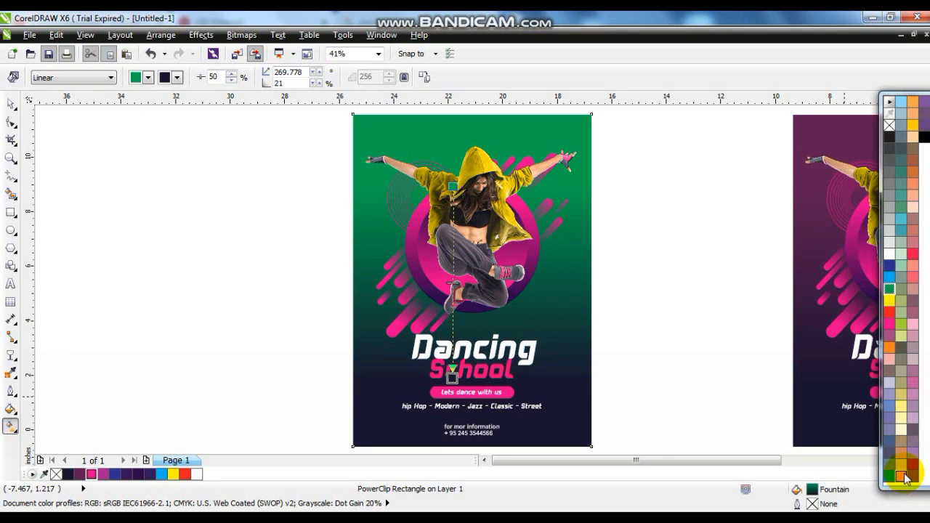
left_click_drag(451, 374, 451, 375)
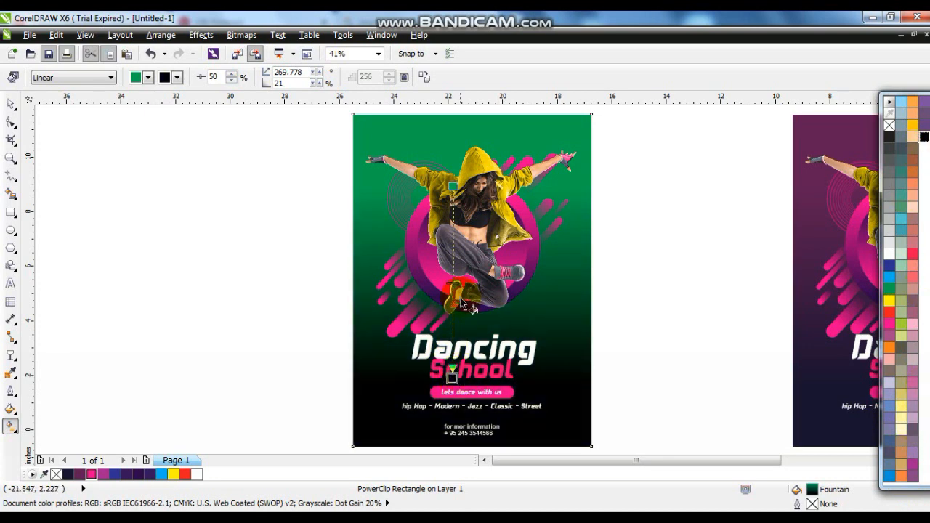
left_click_drag(453, 186, 450, 100)
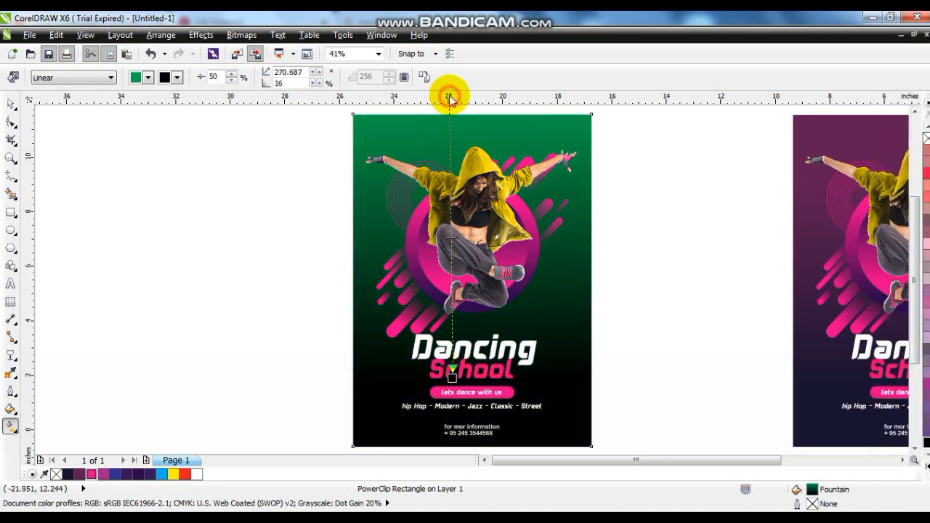
left_click(11, 104)
left_click(79, 201)
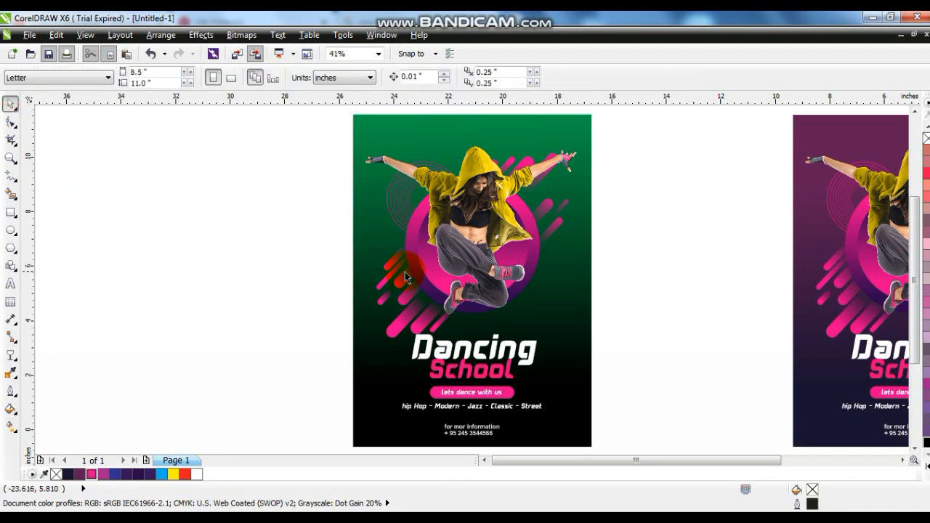
Move the dancer cutout off the copied flyer into the blank area to its left
left_click(408, 269)
key("ctrl+z")
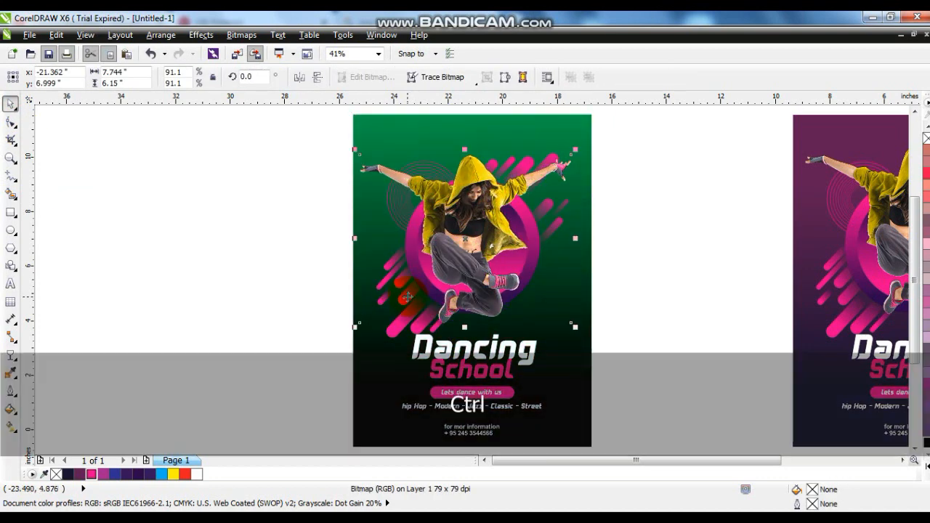
left_click(229, 129)
left_click_drag(612, 358, 633, 353)
left_click(650, 303)
left_click_drag(465, 225, 136, 221)
Recolor the inner circle's gradient with black at the top and green at the bottom
left_click(431, 260)
key("g")
left_click(926, 442)
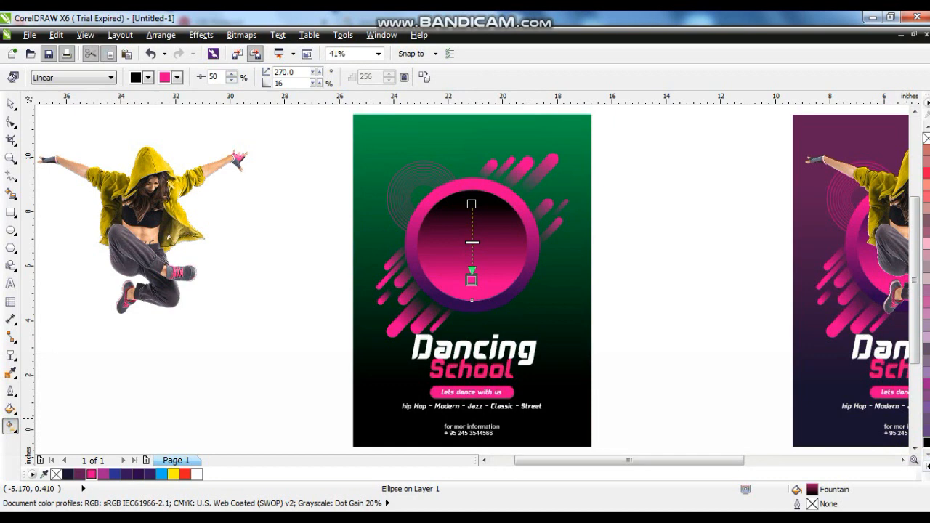
left_click(926, 465)
left_click_drag(533, 306, 472, 279)
Recolor the outer circle's gradient with green at the top and black at the bottom
left_click(532, 254)
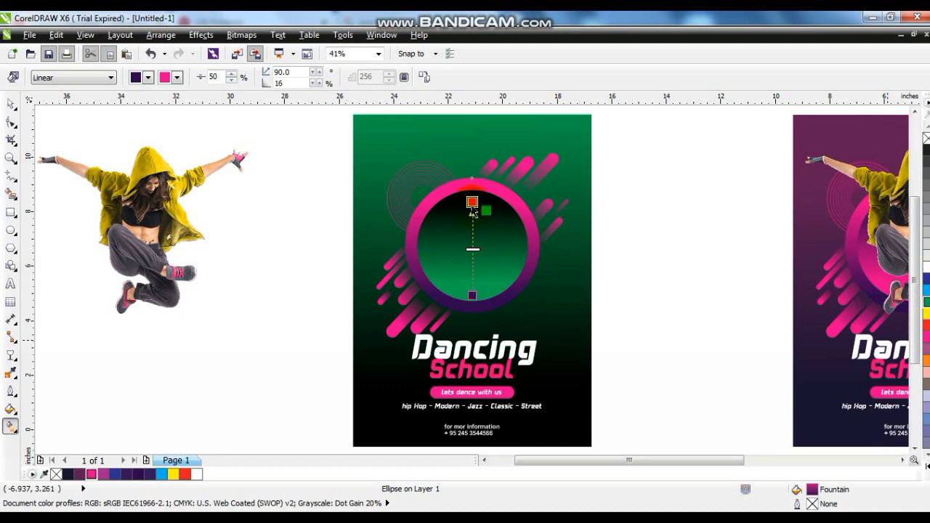
left_click_drag(471, 206, 472, 205)
left_click_drag(927, 154, 503, 308)
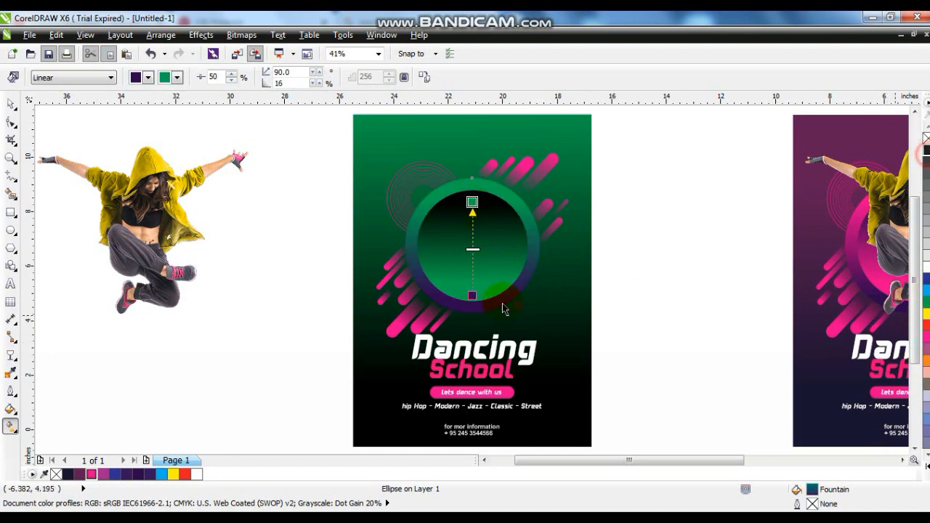
left_click(926, 440)
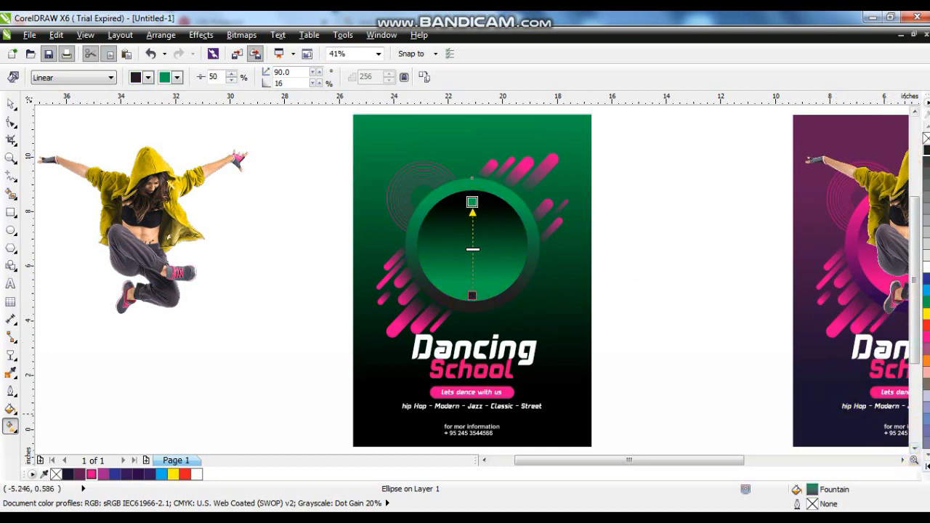
left_click_drag(484, 301, 474, 297)
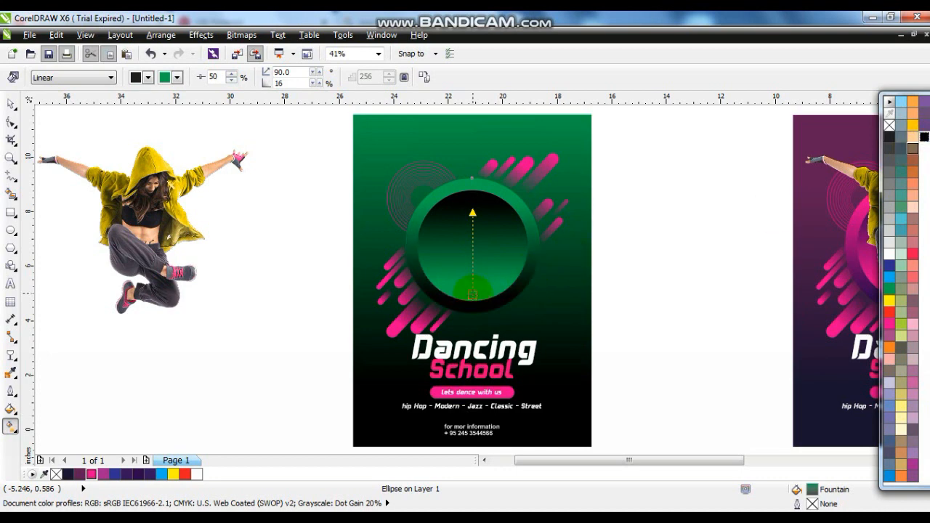
left_click(10, 104)
left_click(320, 148)
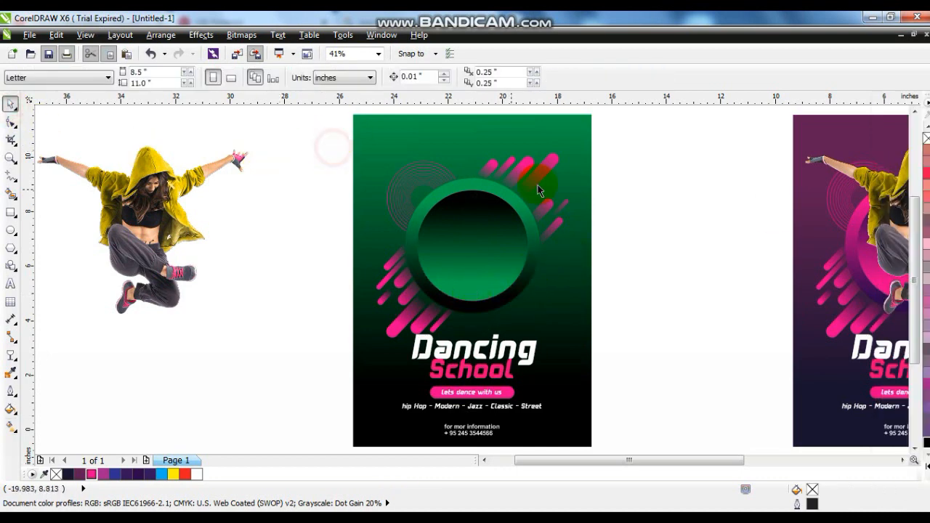
Fill the diagonal bars on both sides of the circles with lime green, C:40 M:0 Y:100 K:0
left_click_drag(671, 129, 392, 273)
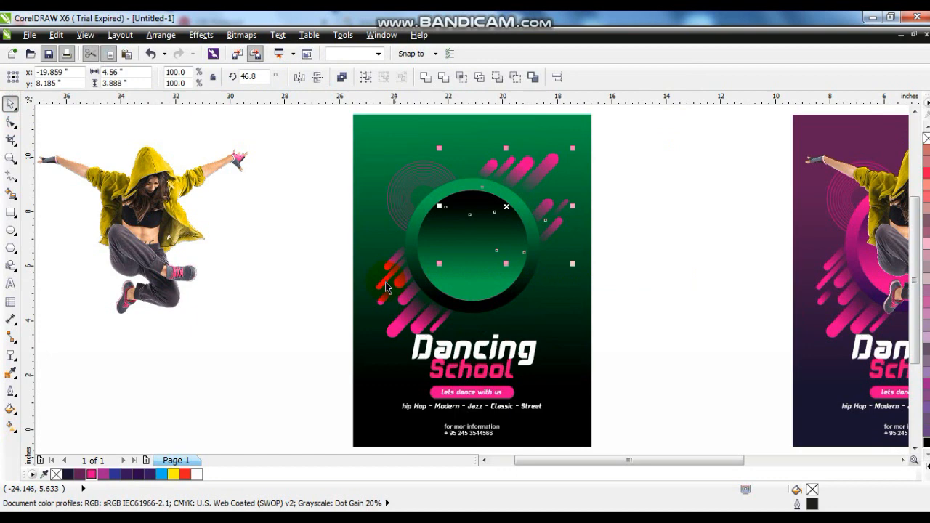
left_click(917, 455)
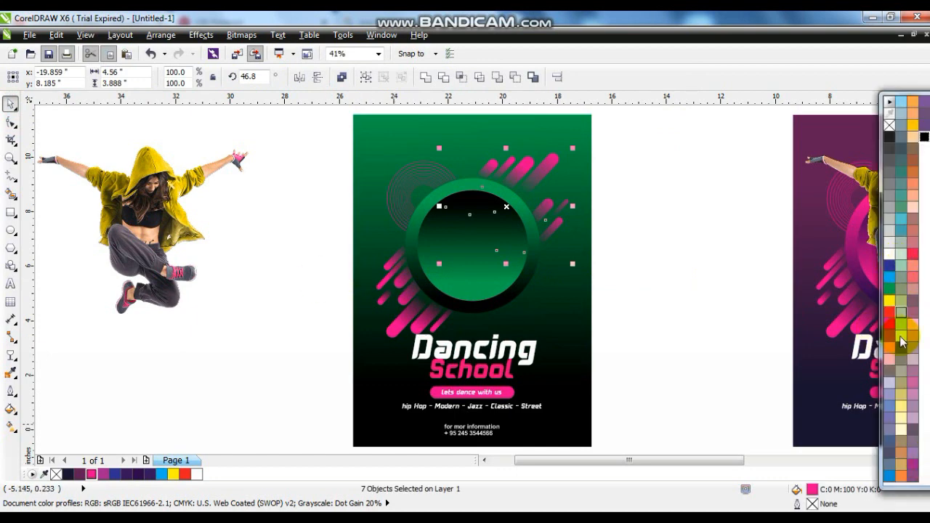
left_click(901, 327)
left_click_drag(297, 212, 483, 367)
left_click(927, 398)
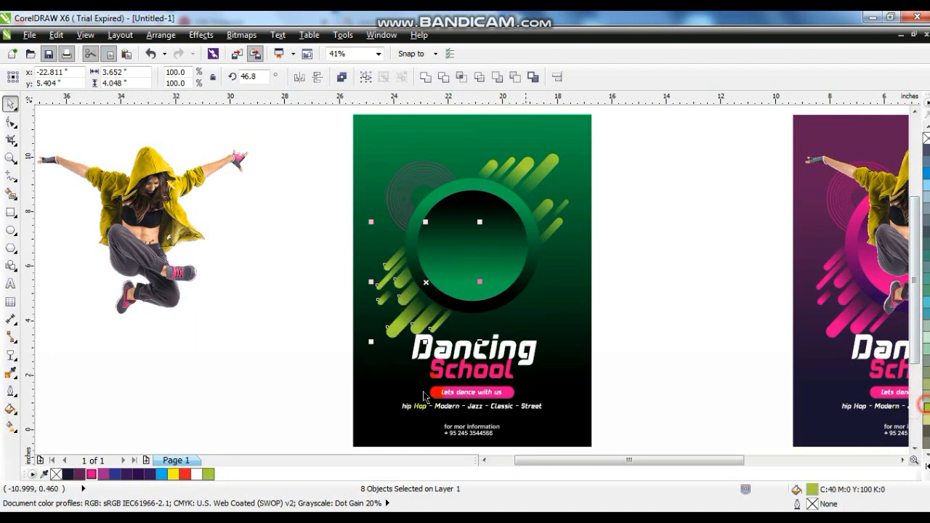
Fill the "School" text and the rounded bar behind "lets dance with us" on the copied flyer with lime green
left_click(284, 353)
left_click(491, 374)
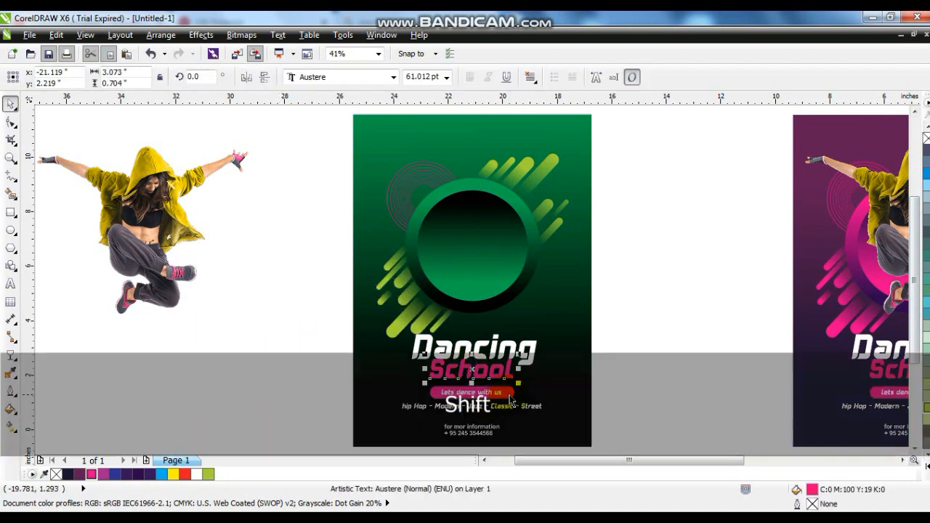
left_click(510, 395, "shift")
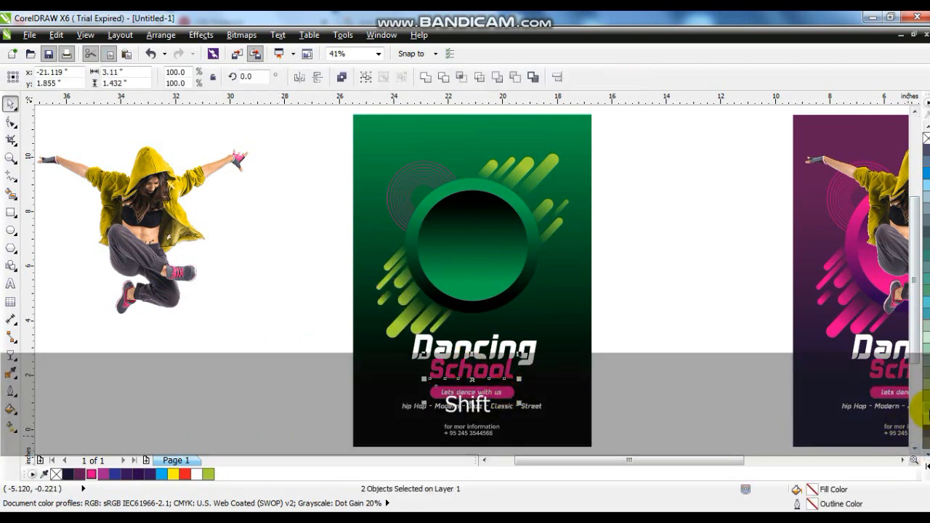
left_click(927, 409)
left_click(691, 285)
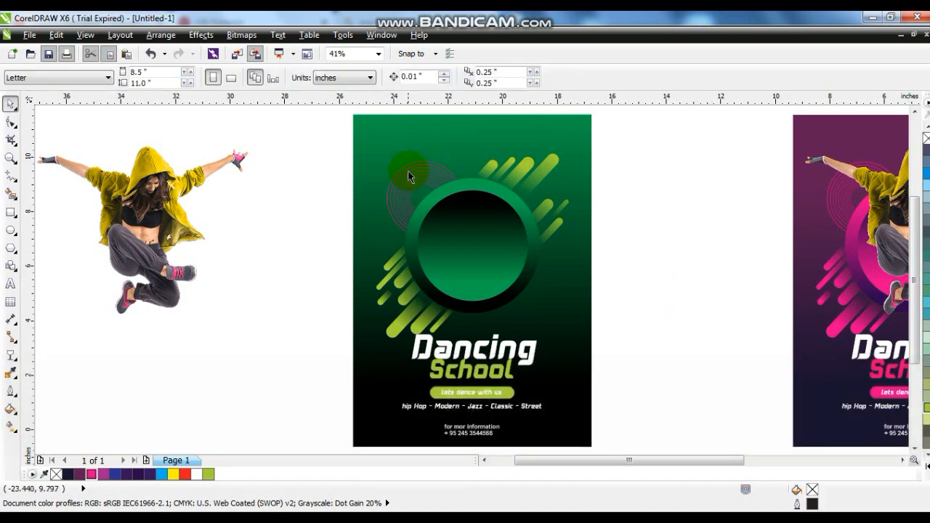
Edit the copied flyer's PowerClip contents, fill the concentric rings with green C:100 M:0 Y:100 K:0, and finish editing
left_click(411, 159)
right_click(411, 163)
left_click(440, 69)
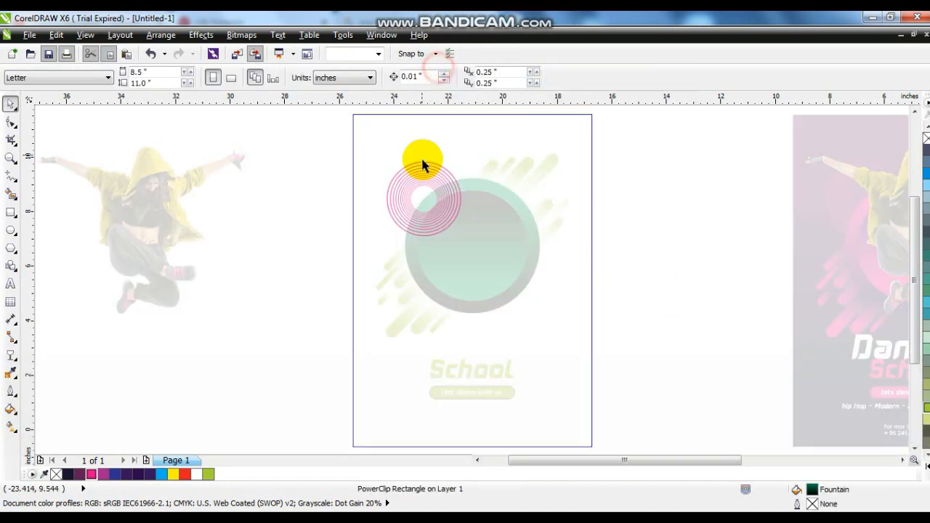
left_click(423, 163)
left_click(924, 465)
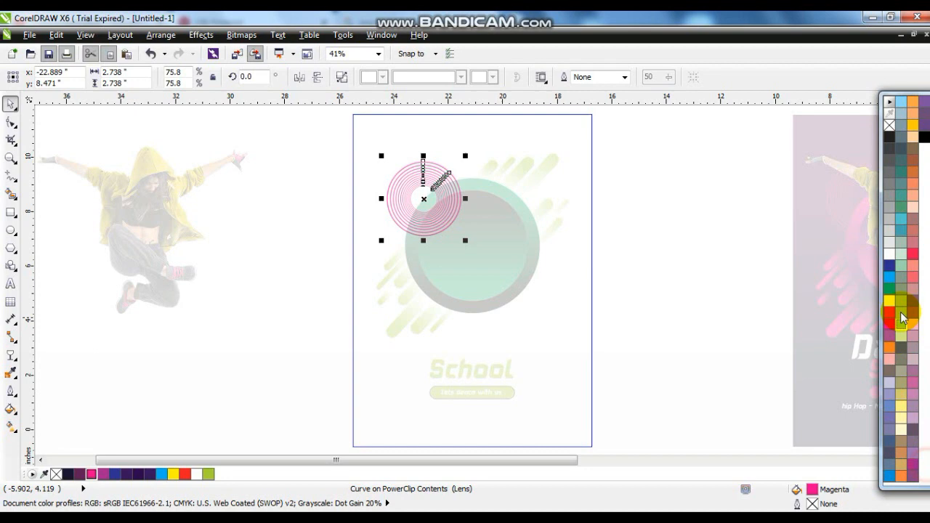
left_click(890, 288)
right_click(454, 198)
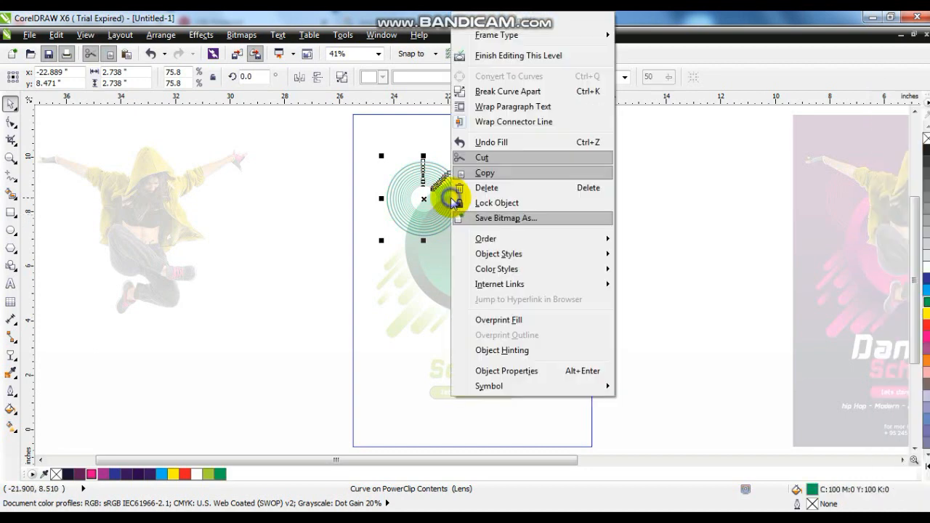
left_click(484, 56)
left_click(284, 146)
Center the dancer cutout horizontally over the inner circle of the green flyer
left_click(193, 231)
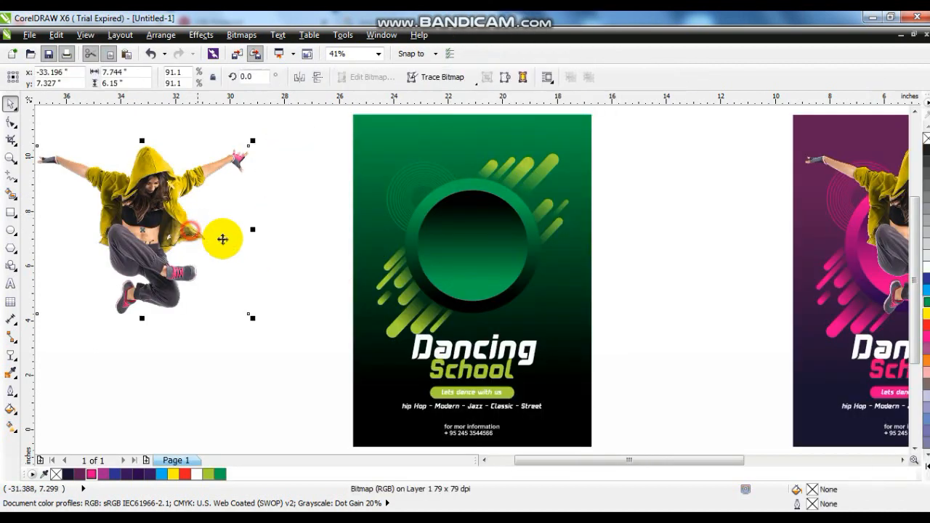
left_click(472, 244, "shift")
key("c")
left_click(208, 300)
left_click(256, 263)
Move the complete green flyer next to the purple flyer, leaving a narrow gap between them
key("F3")
left_click_drag(322, 184, 536, 390)
left_click_drag(431, 302, 518, 306)
Select both flyers, fit them in the view, and preview them full screen
left_click_drag(395, 181, 694, 373)
key("shift+F2")
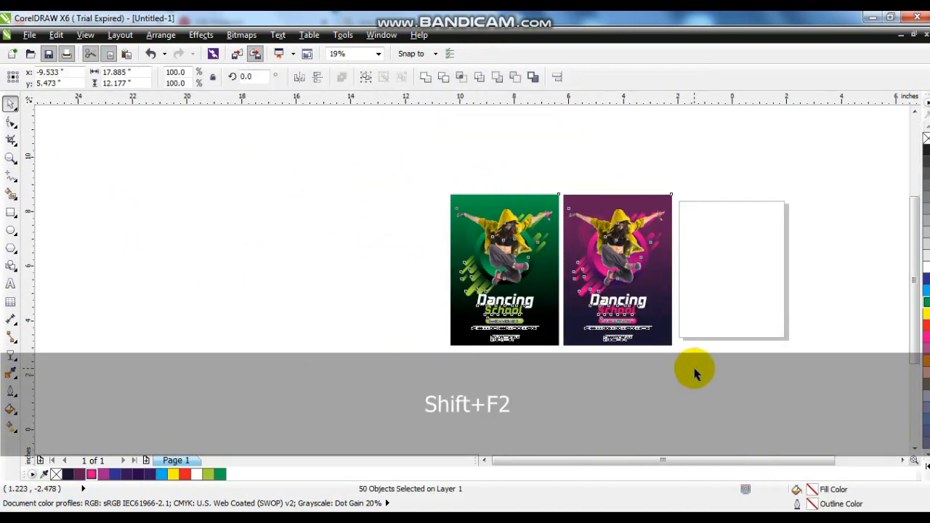
key("F9")
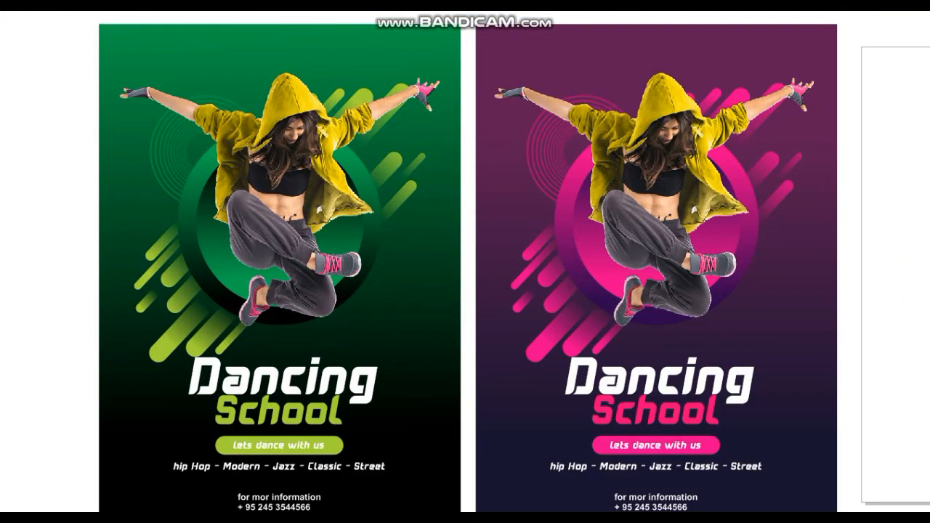